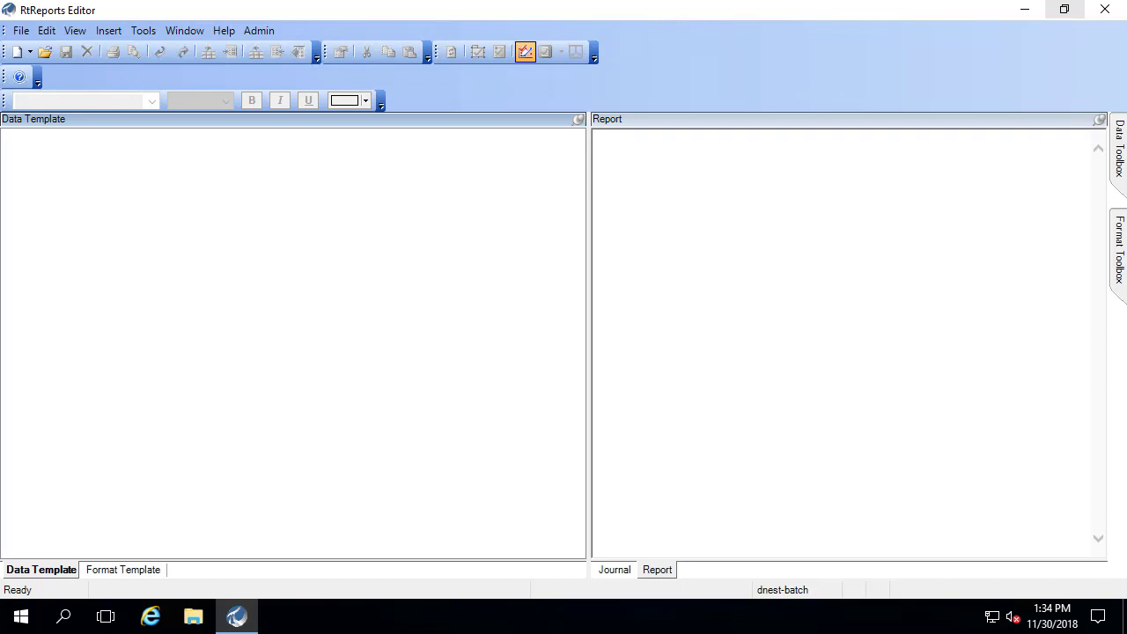
# Start a new time report template and name it "Time based with Equipment".
pyautogui.click(21, 32)
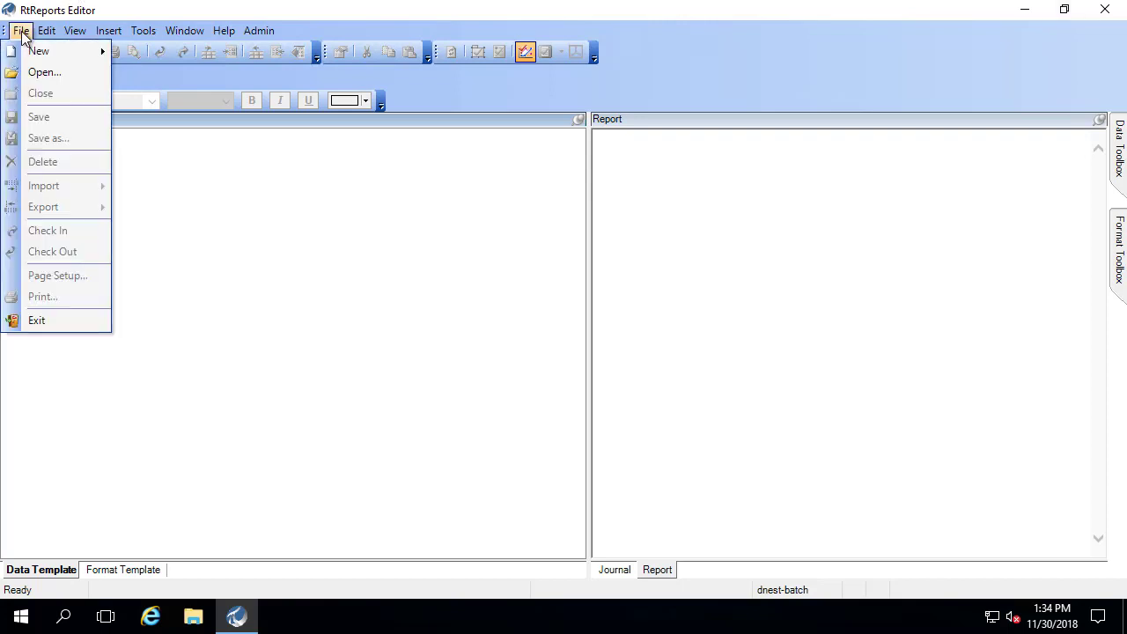
pyautogui.moveTo(44, 53)
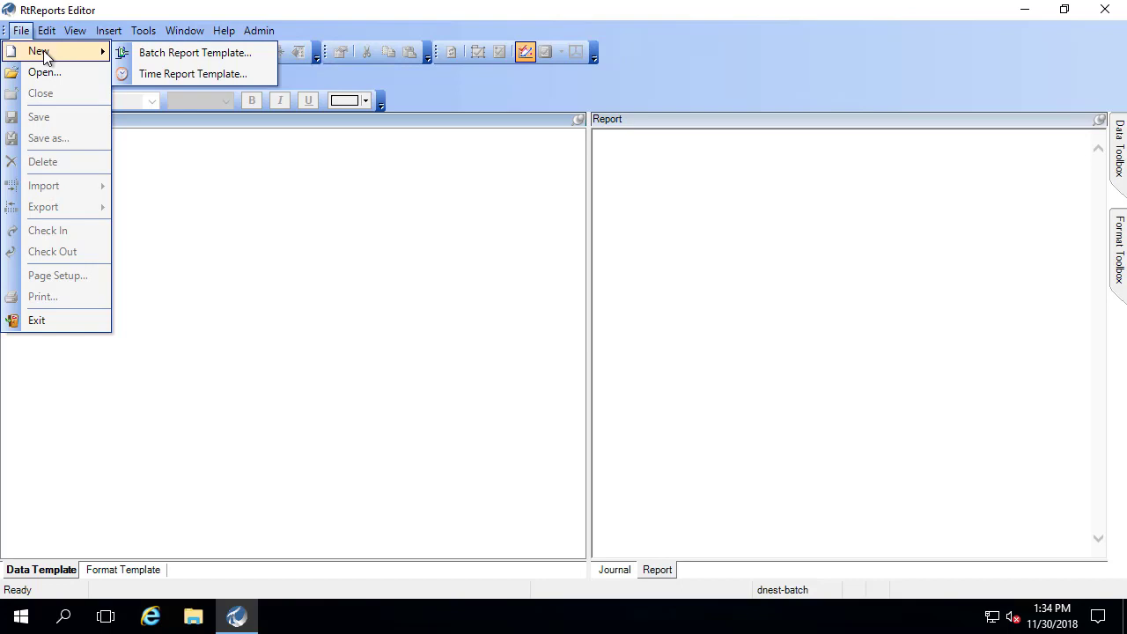
pyautogui.click(165, 75)
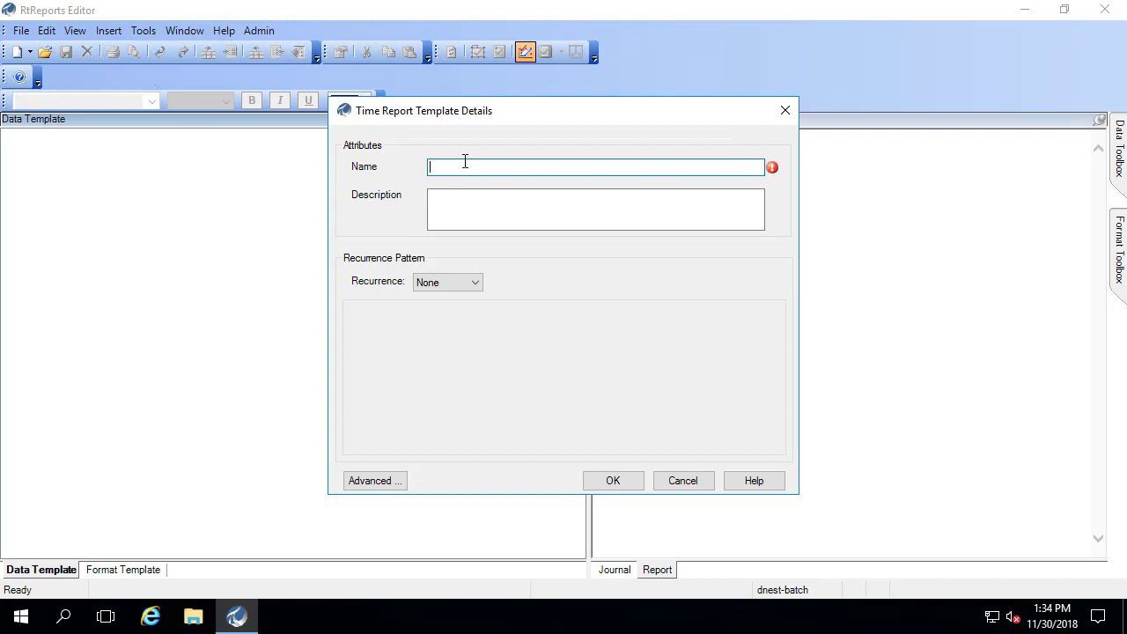
pyautogui.write('Time based with Equipment')
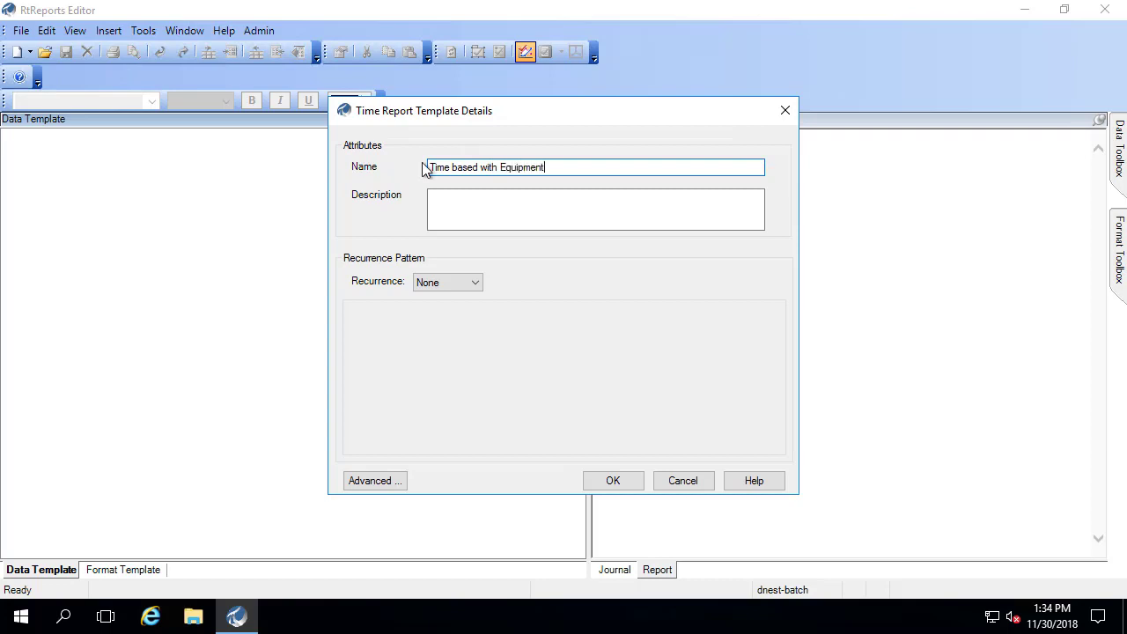
# Set the template's recurrence to every 1 day with a reference start of 6:00 AM.
pyautogui.click(478, 286)
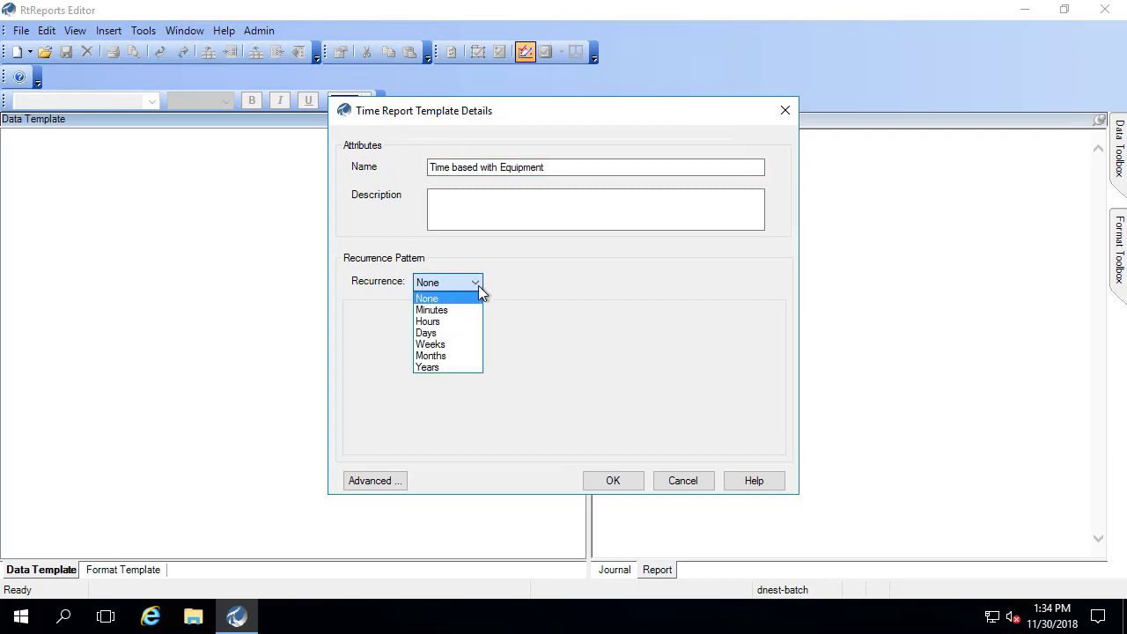
pyautogui.click(446, 333)
pyautogui.click(425, 325)
pyautogui.write('1')
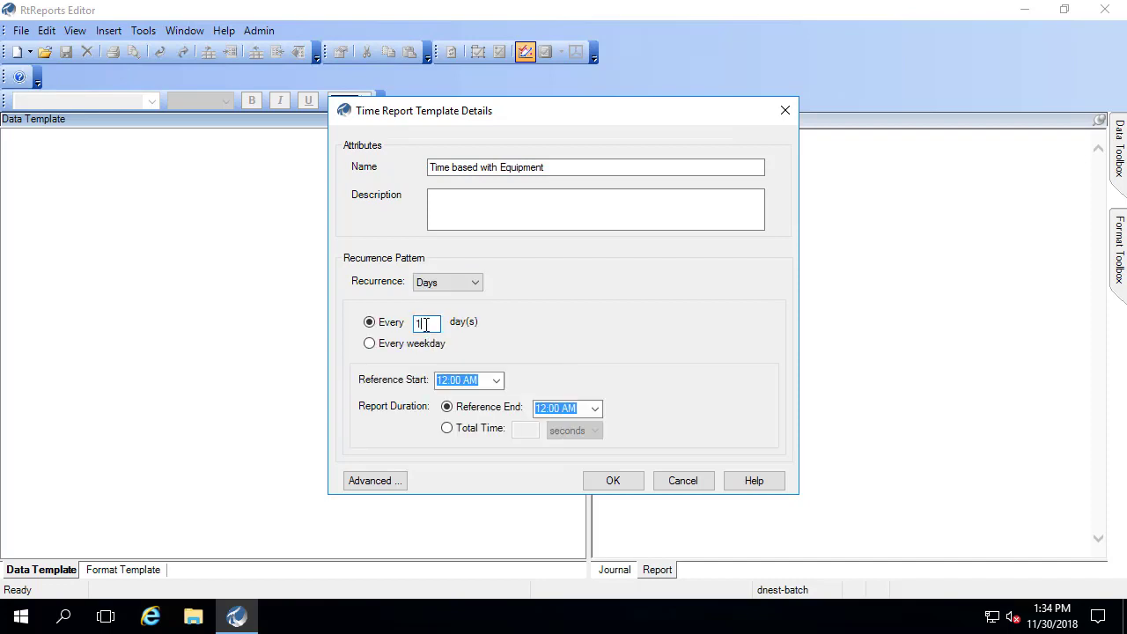
pyautogui.click(497, 379)
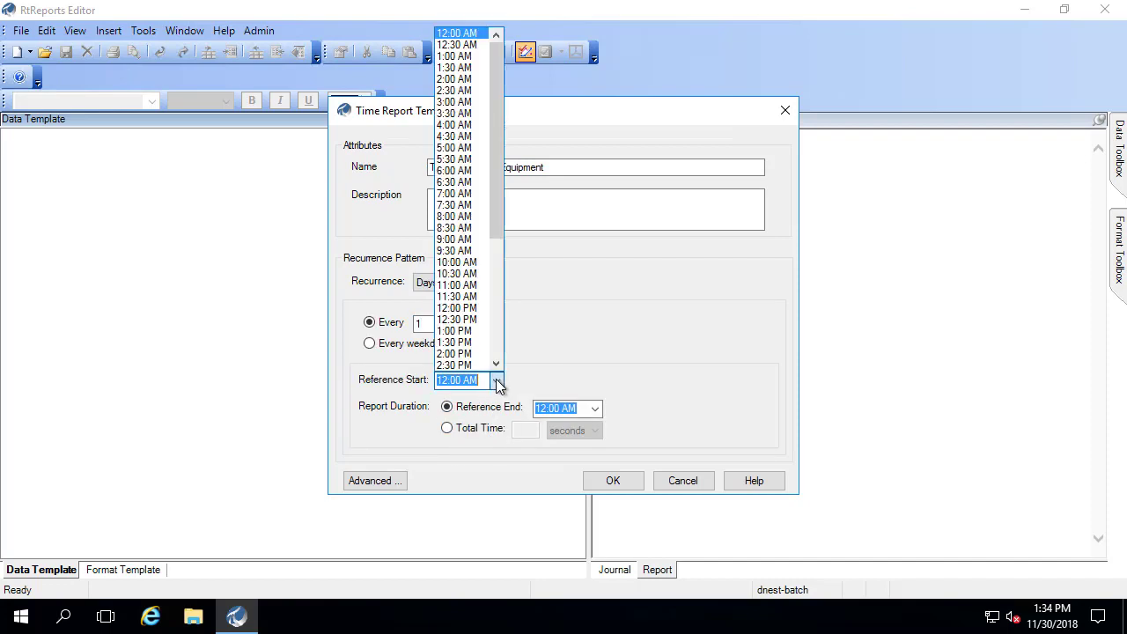
pyautogui.click(464, 170)
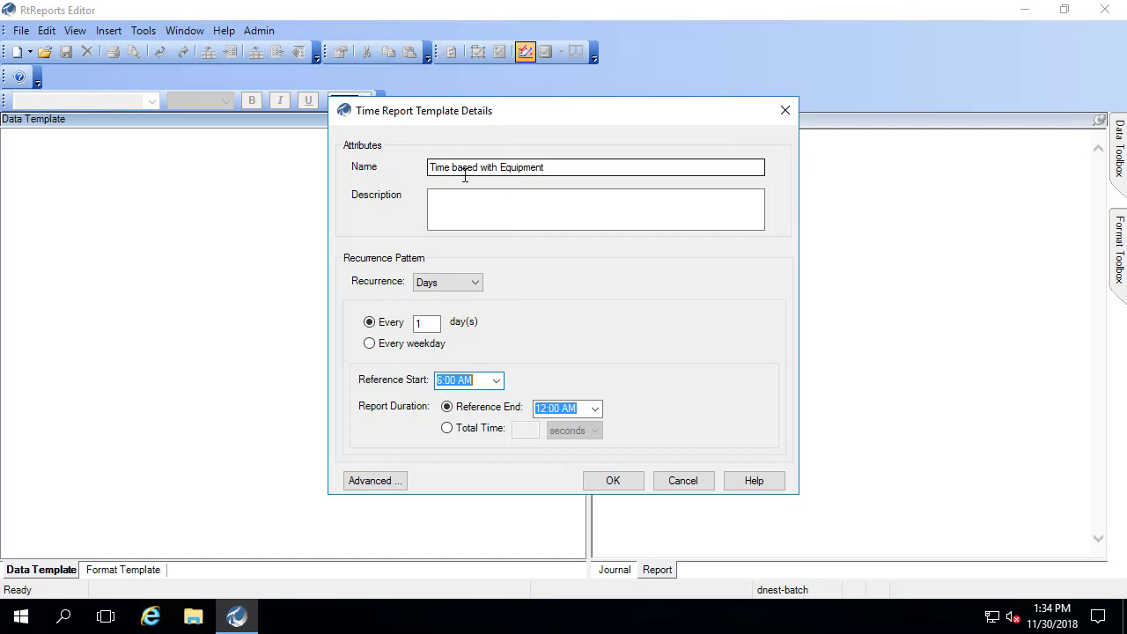
# Define the report duration as a total time of 24, choose its time unit, and create the template.
pyautogui.click(446, 428)
pyautogui.click(528, 430)
pyautogui.write('24')
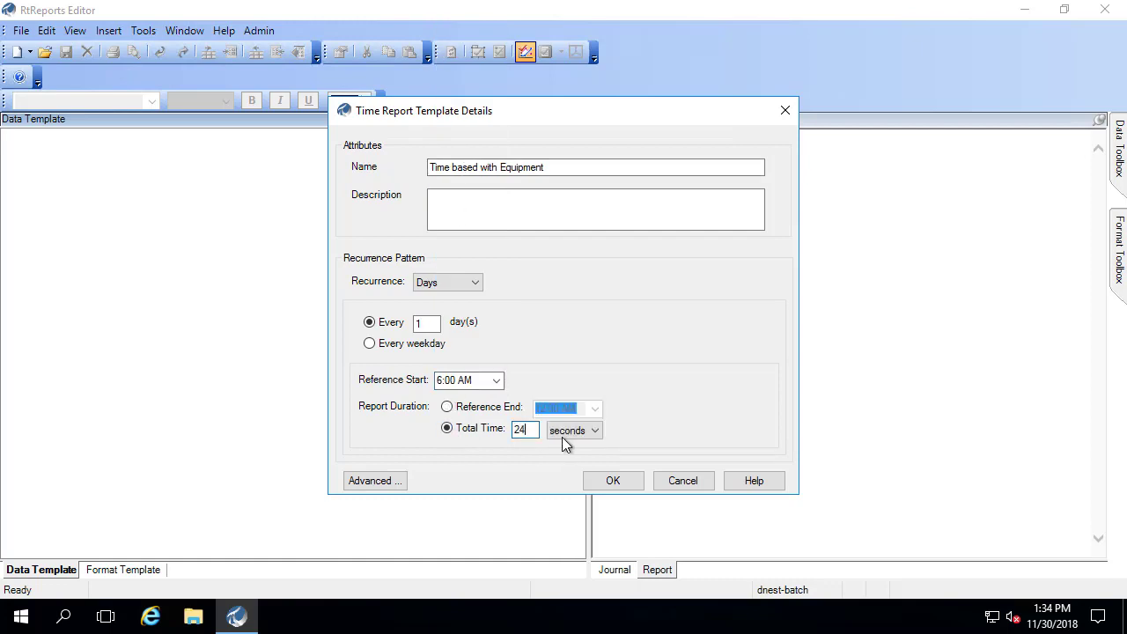
pyautogui.click(574, 429)
pyautogui.click(565, 469)
pyautogui.click(613, 482)
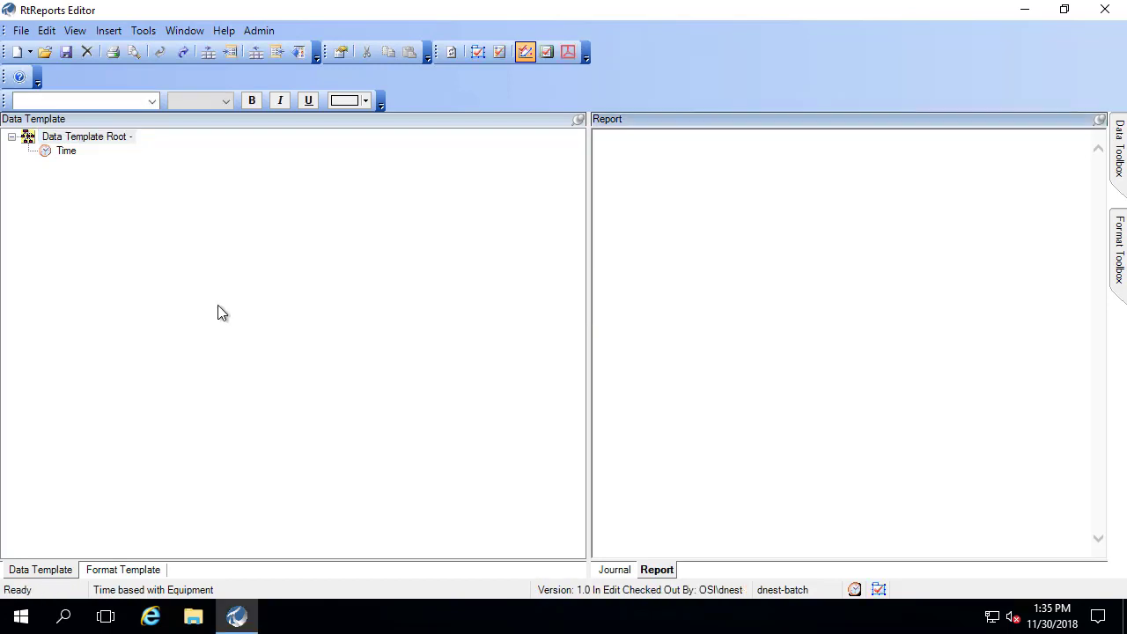
# Insert an asset context template under the Time node, based on the Heater Template element template from ProductionDatabase.
pyautogui.rightClick(69, 153)
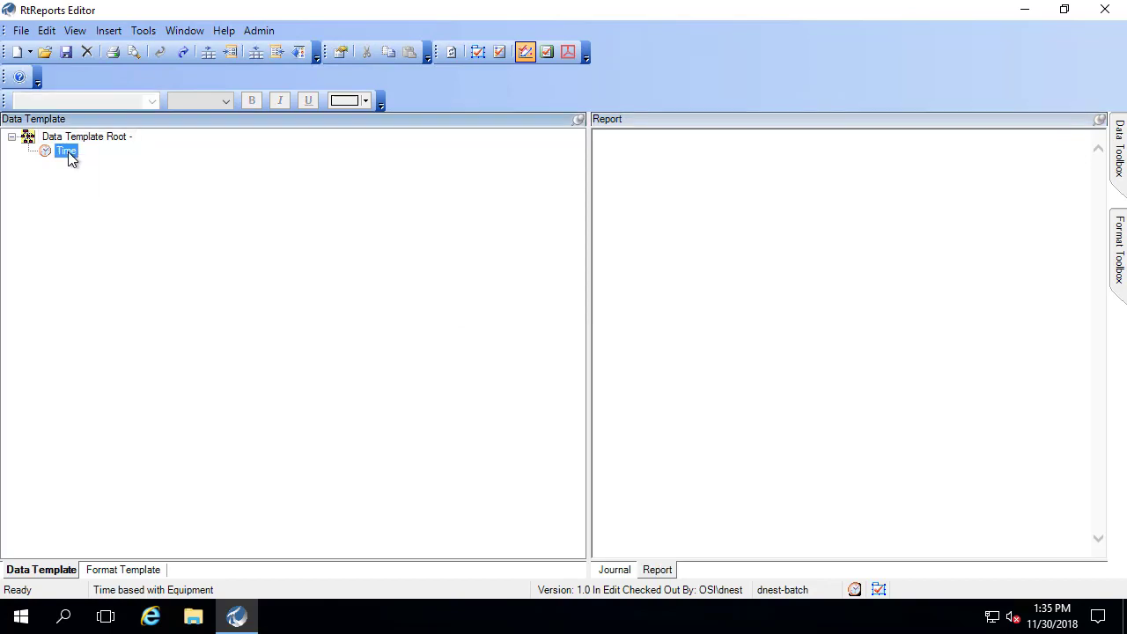
pyautogui.moveTo(78, 324)
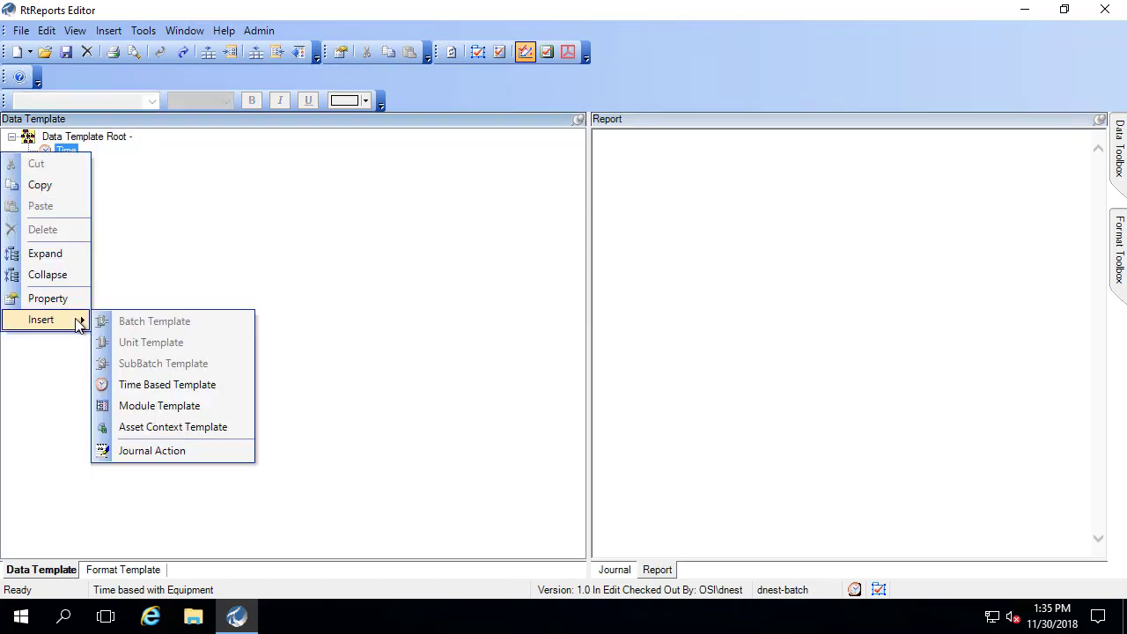
pyautogui.click(150, 427)
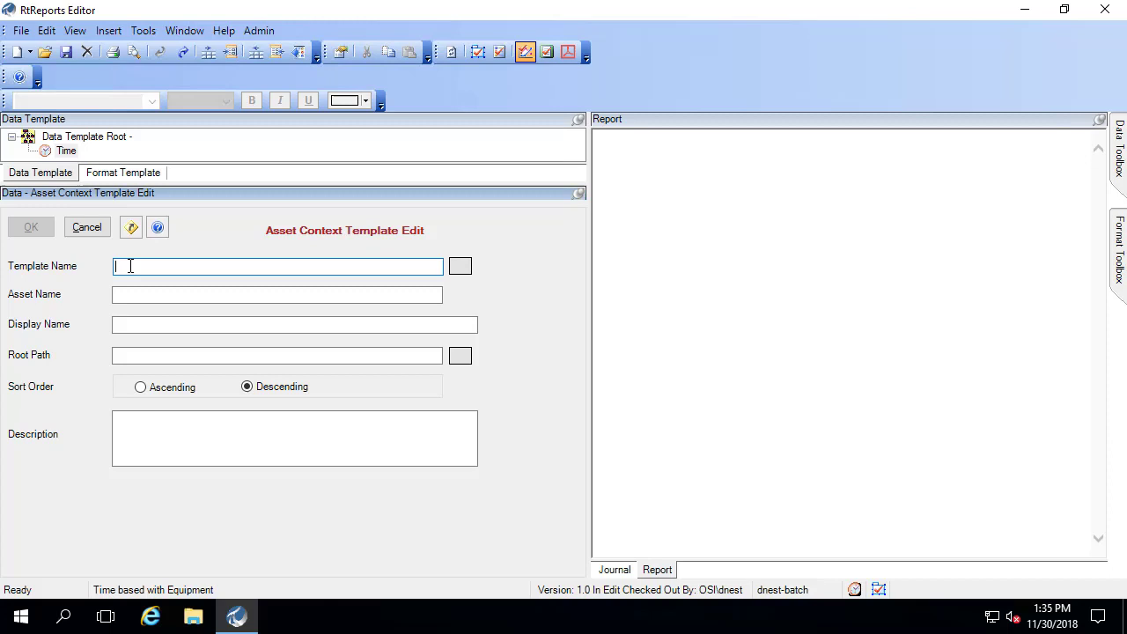
pyautogui.click(460, 269)
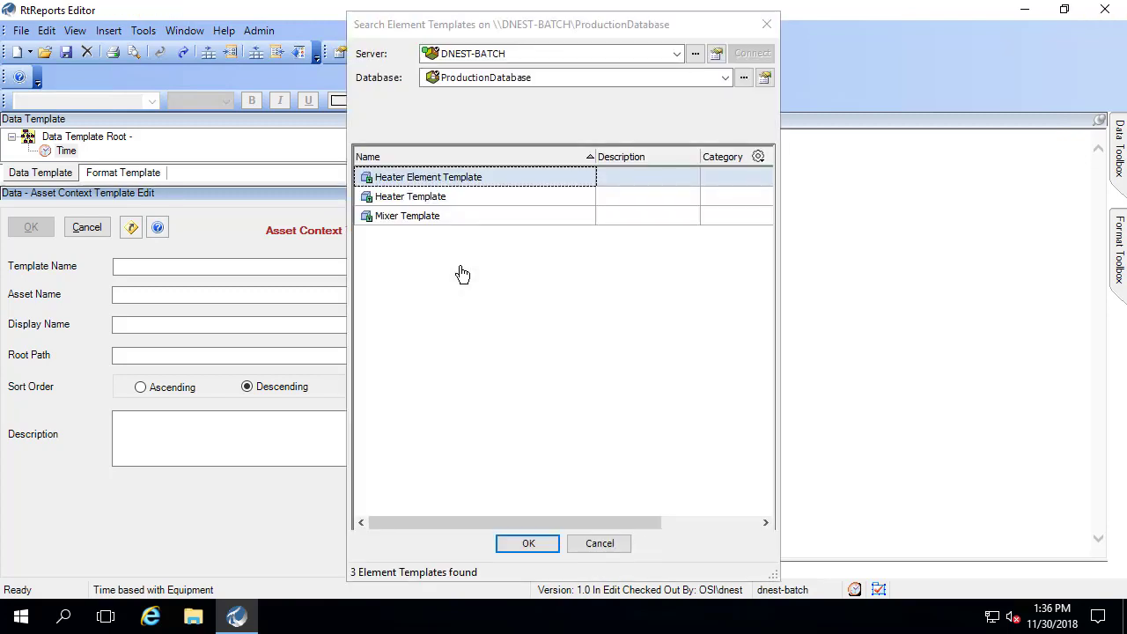
pyautogui.click(389, 197)
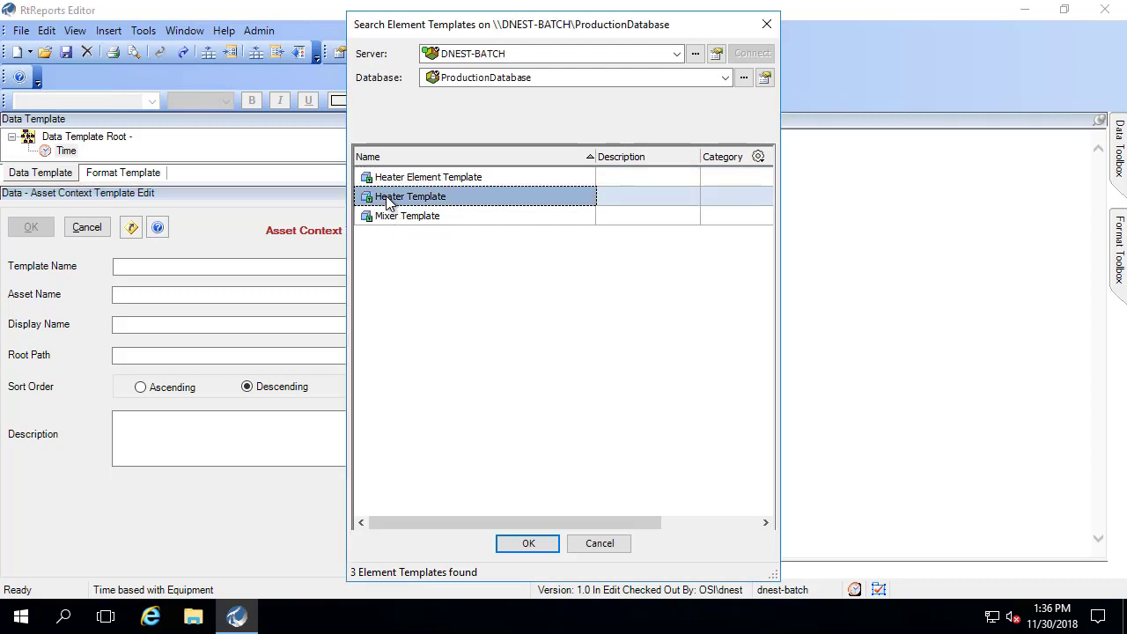
pyautogui.click(514, 541)
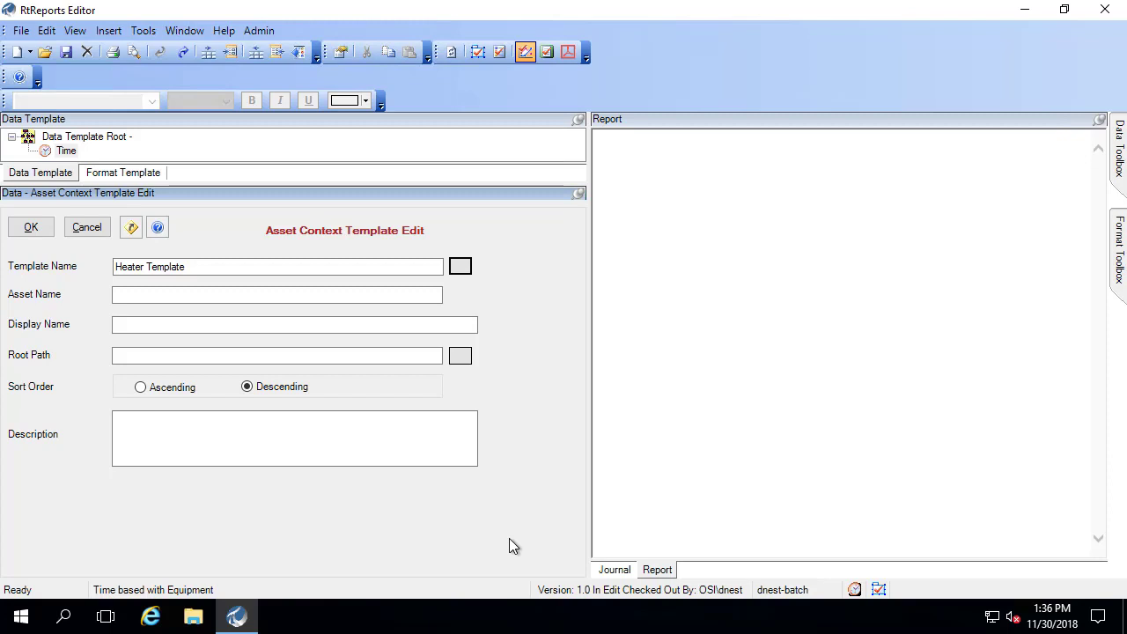
pyautogui.click(153, 296)
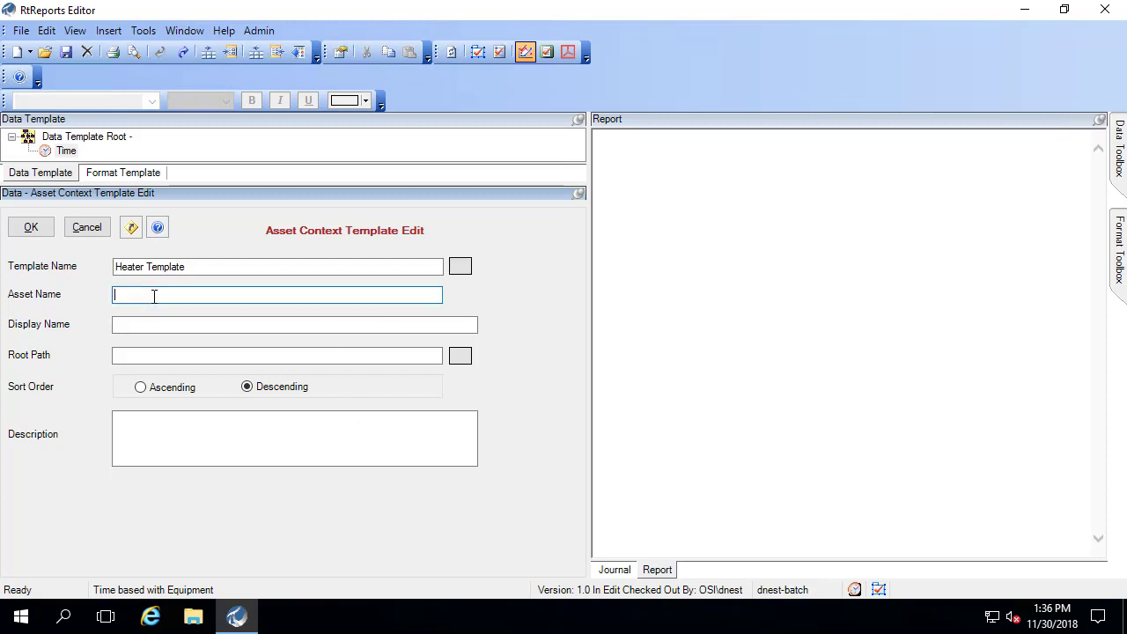
pyautogui.click(29, 228)
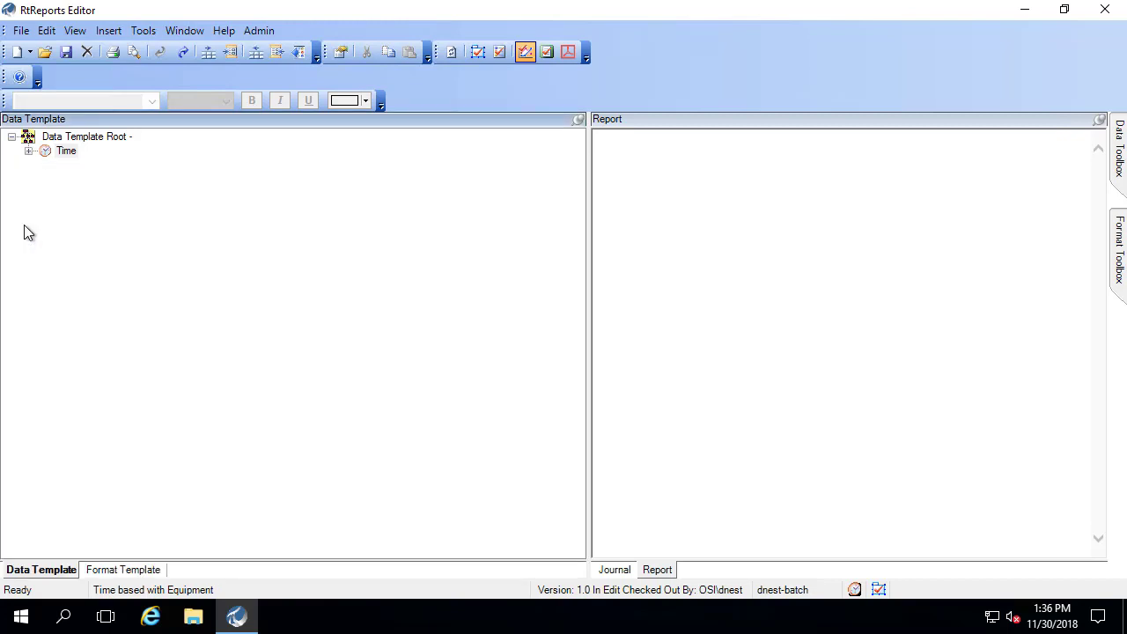
# Insert a journal action under the Heater Template node of the data template.
pyautogui.click(29, 151)
pyautogui.click(74, 166)
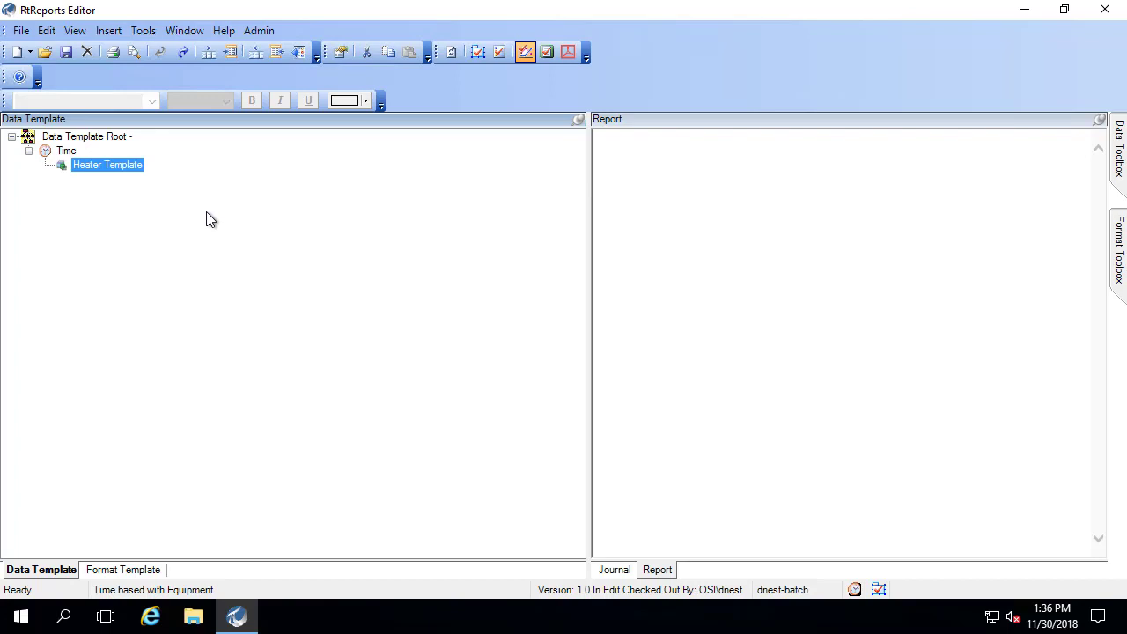
pyautogui.rightClick(109, 166)
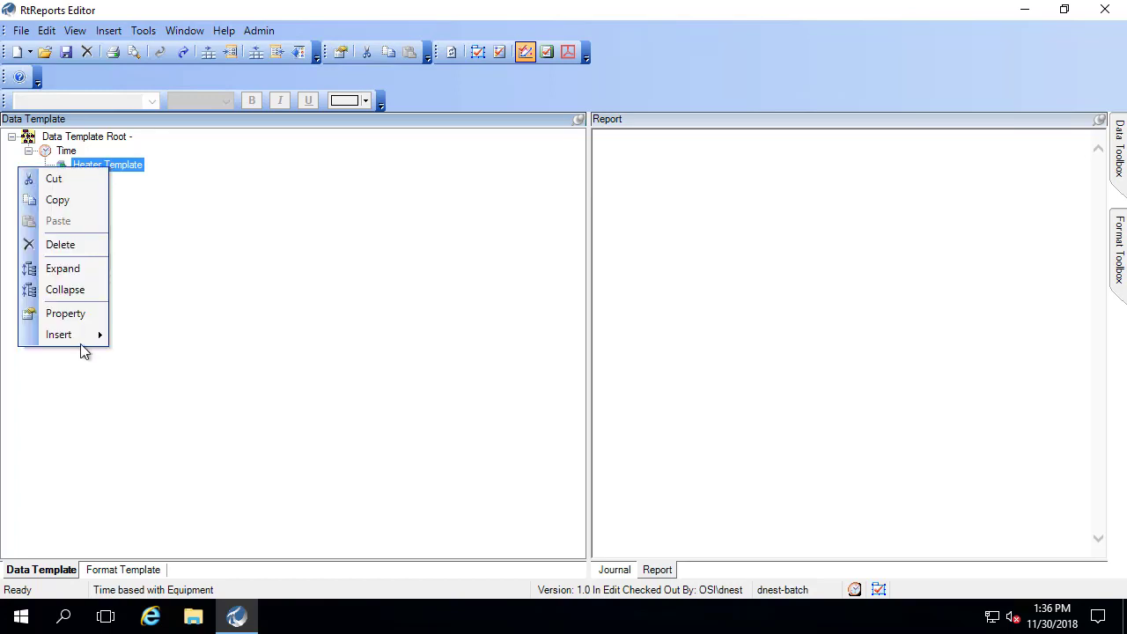
pyautogui.moveTo(82, 337)
pyautogui.click(163, 467)
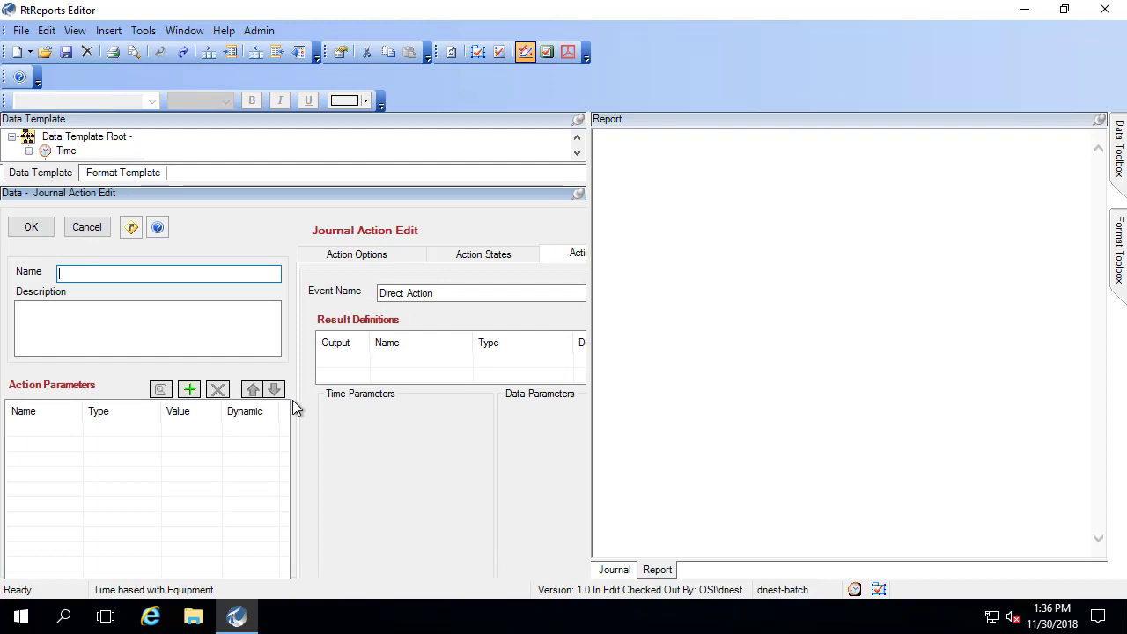
# Add an action parameter to the journal action and set its type to AFAttribute.
pyautogui.click(189, 390)
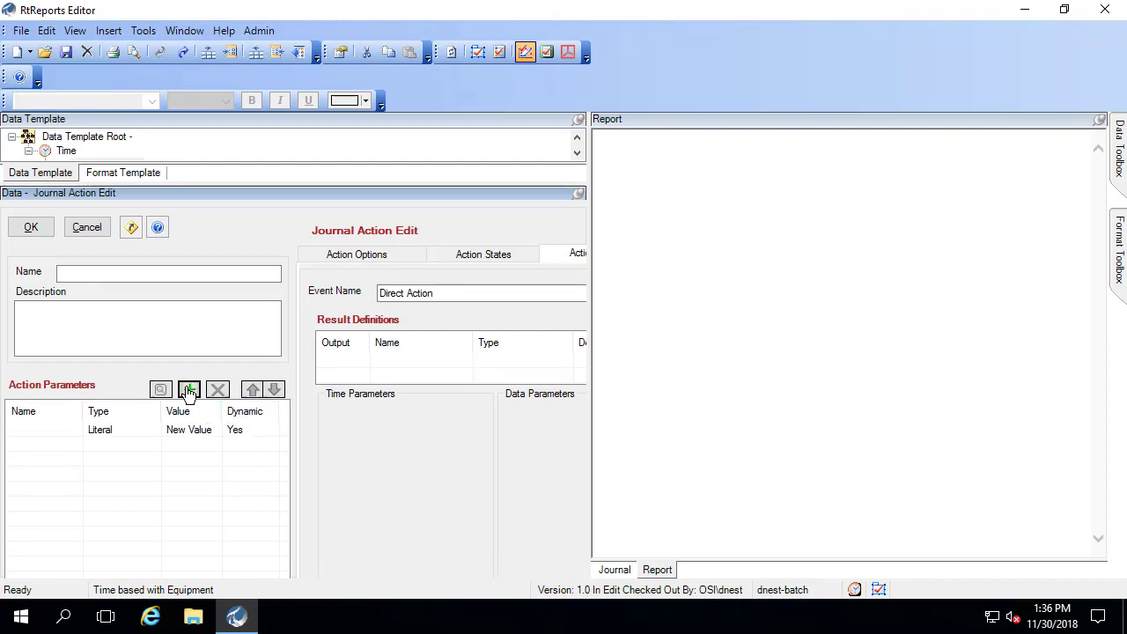
pyautogui.click(152, 431)
pyautogui.click(151, 433)
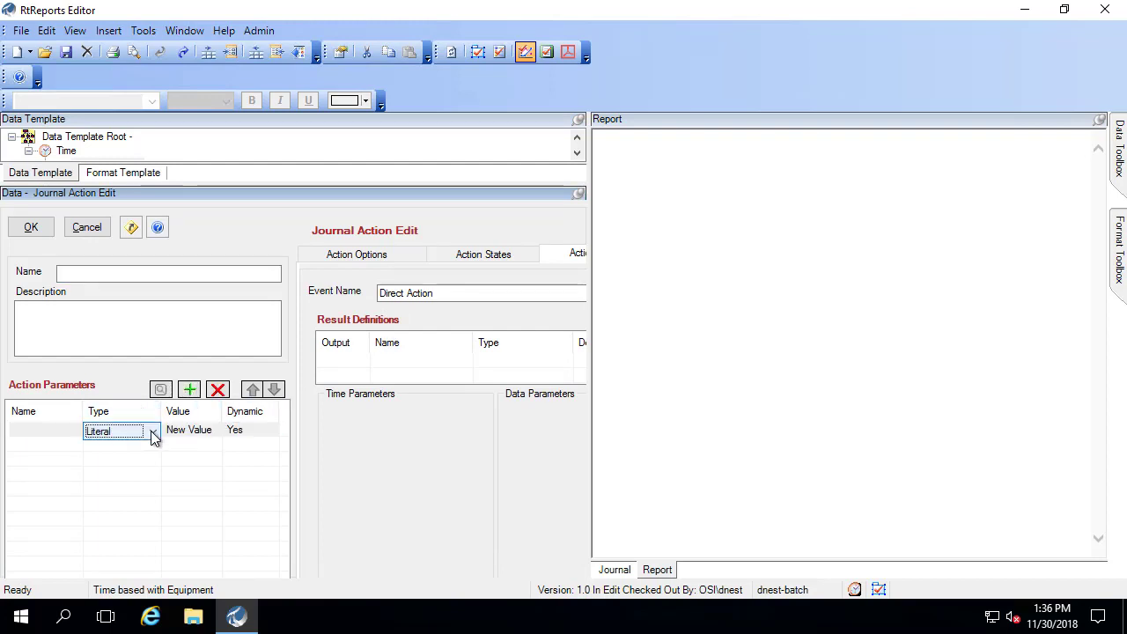
pyautogui.click(153, 432)
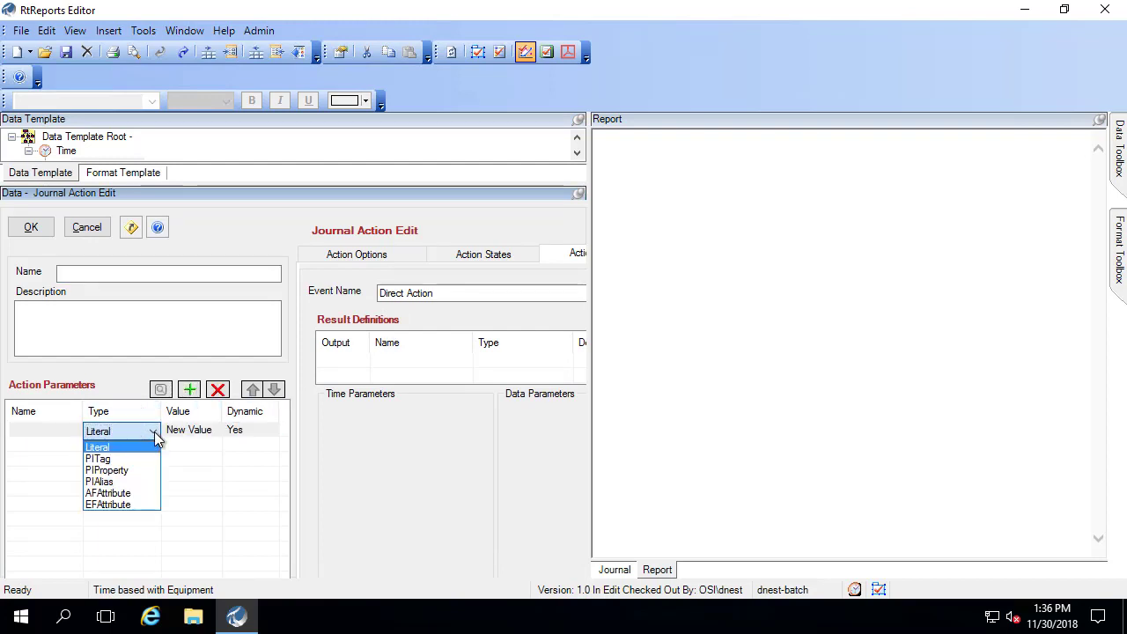
pyautogui.click(122, 494)
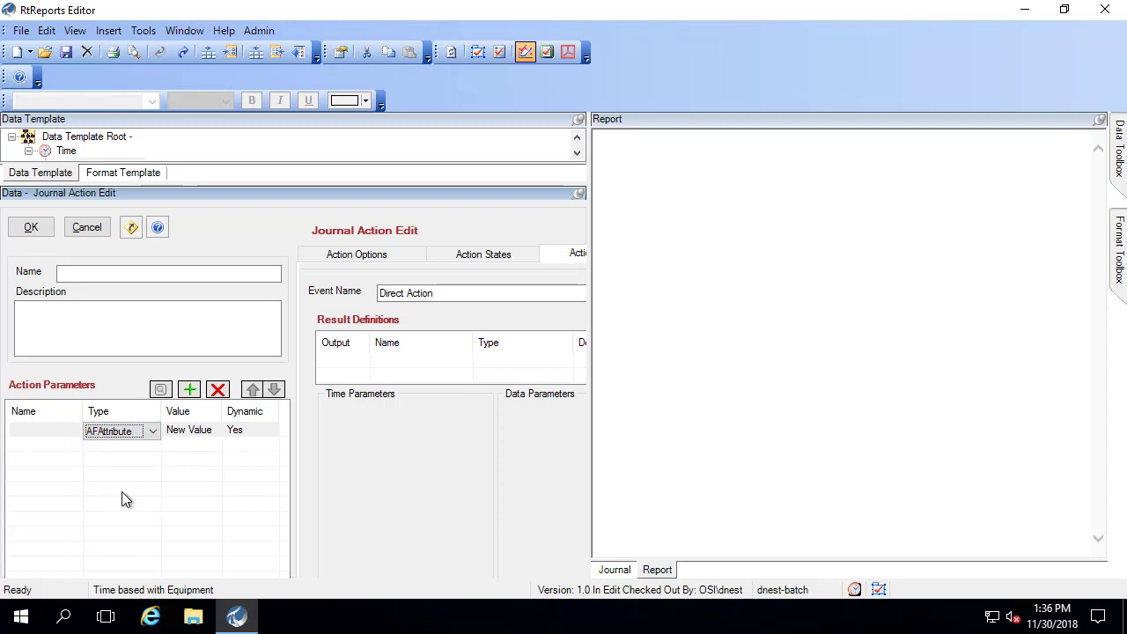
# Assign Heater Unit 1's Total Current attribute from Production Area 1 as the parameter value, using a relative path.
pyautogui.click(197, 435)
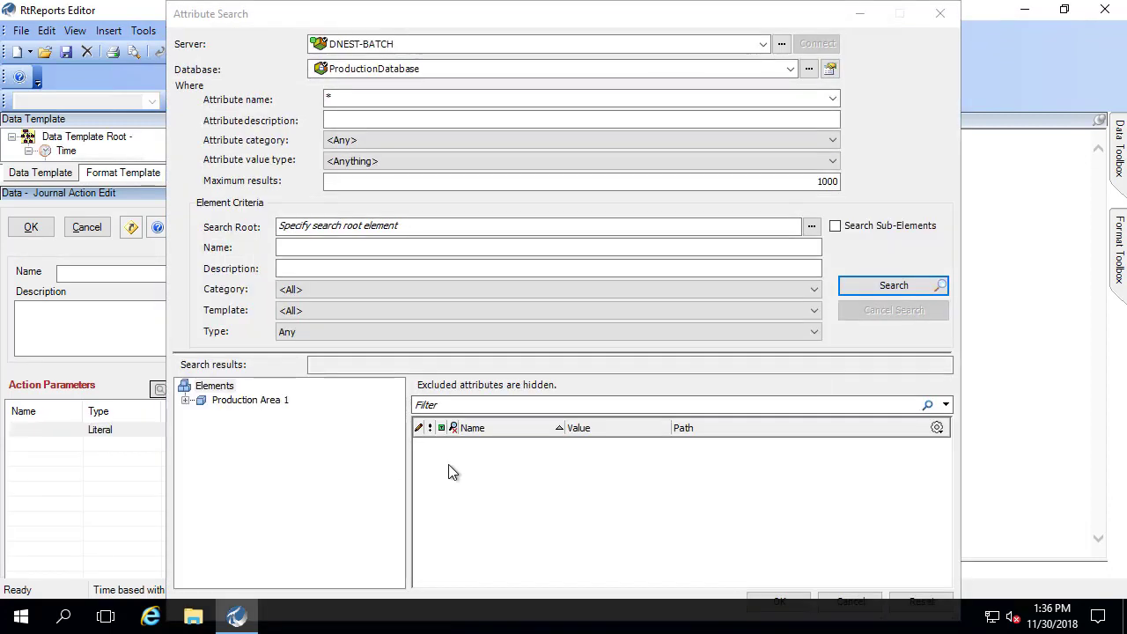
pyautogui.click(186, 401)
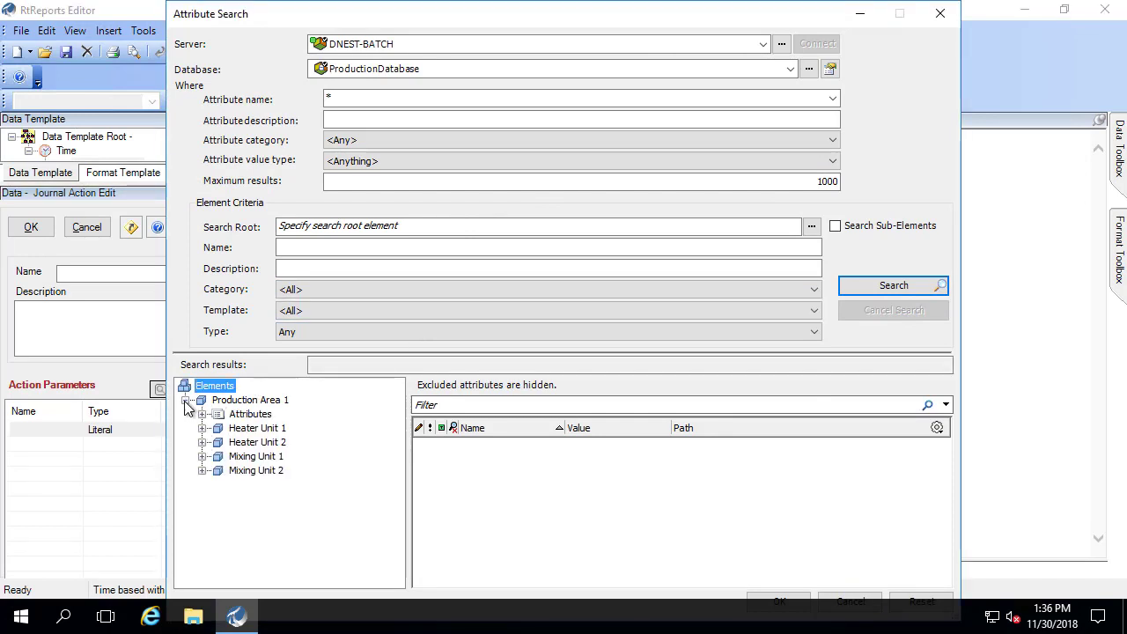
pyautogui.click(242, 429)
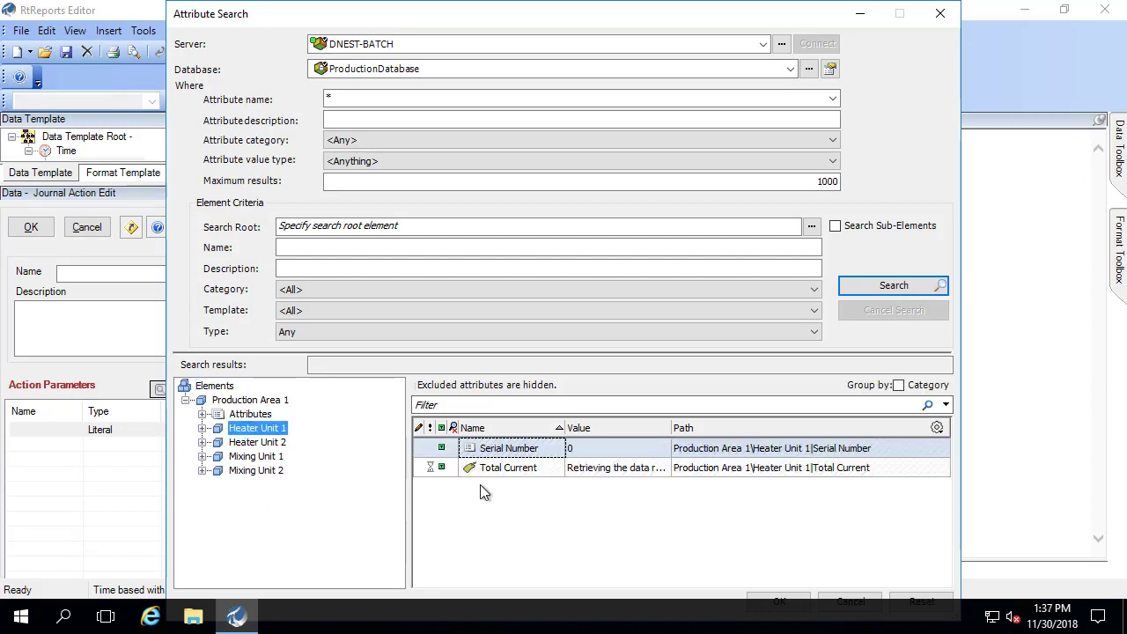
pyautogui.click(493, 472)
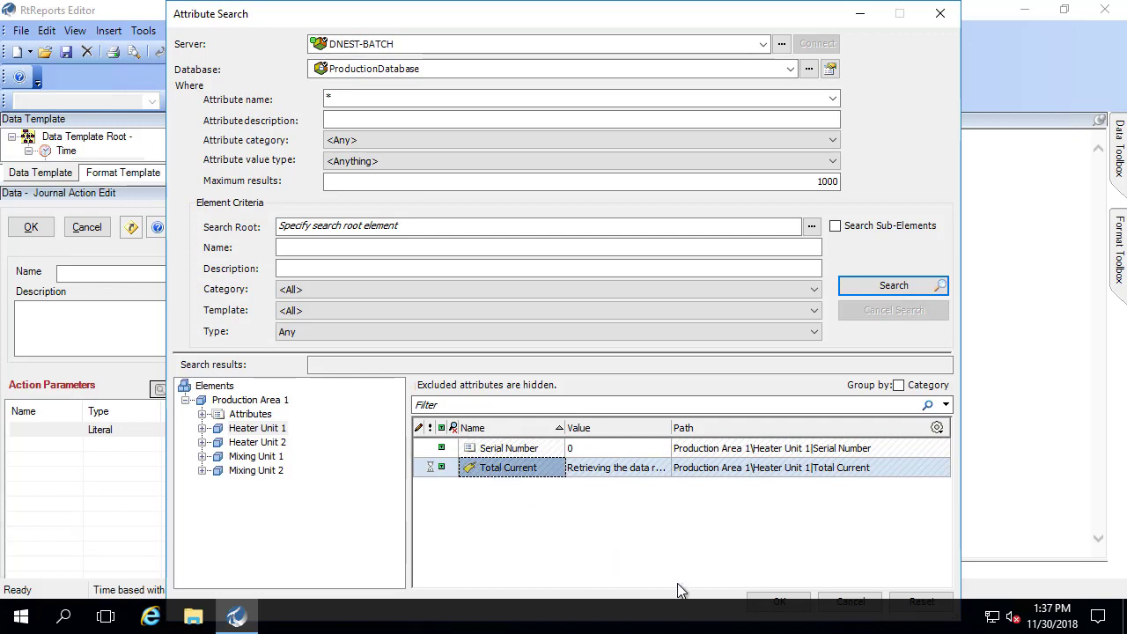
pyautogui.click(780, 602)
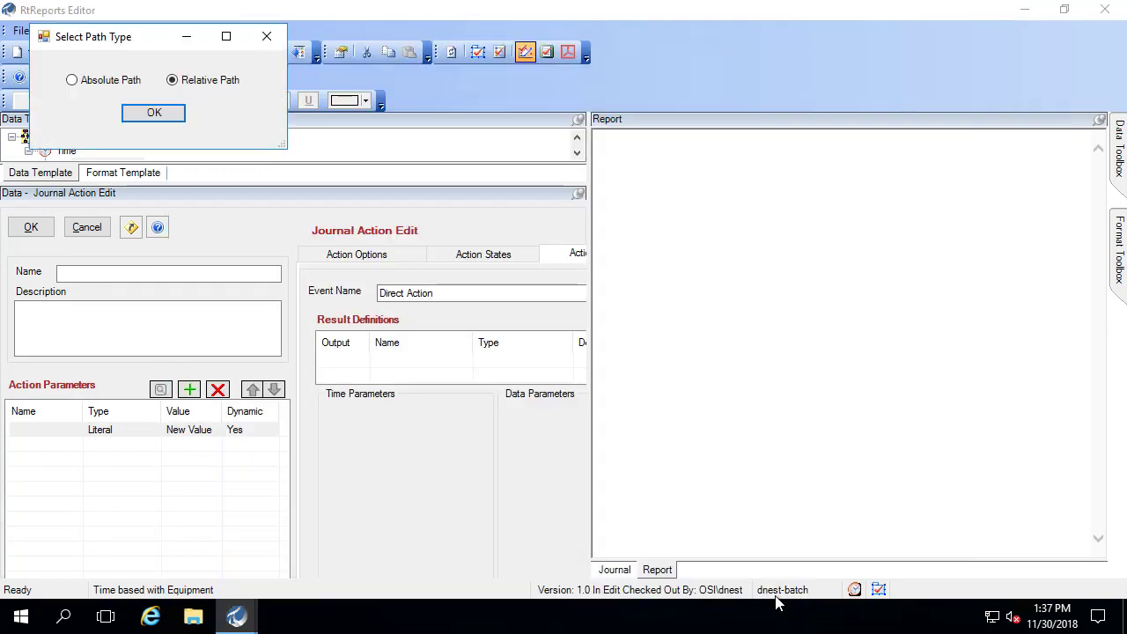
pyautogui.click(154, 114)
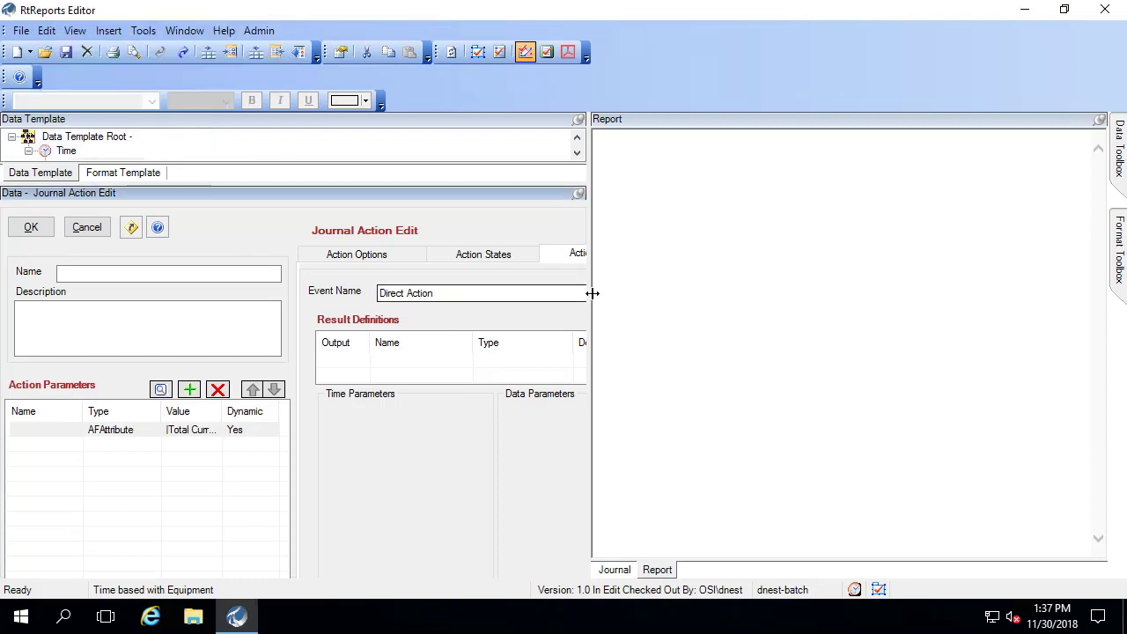
# Widen the journal action editor and add a result definition of type Trend.
pyautogui.moveTo(588, 295); pyautogui.dragTo(783, 302)
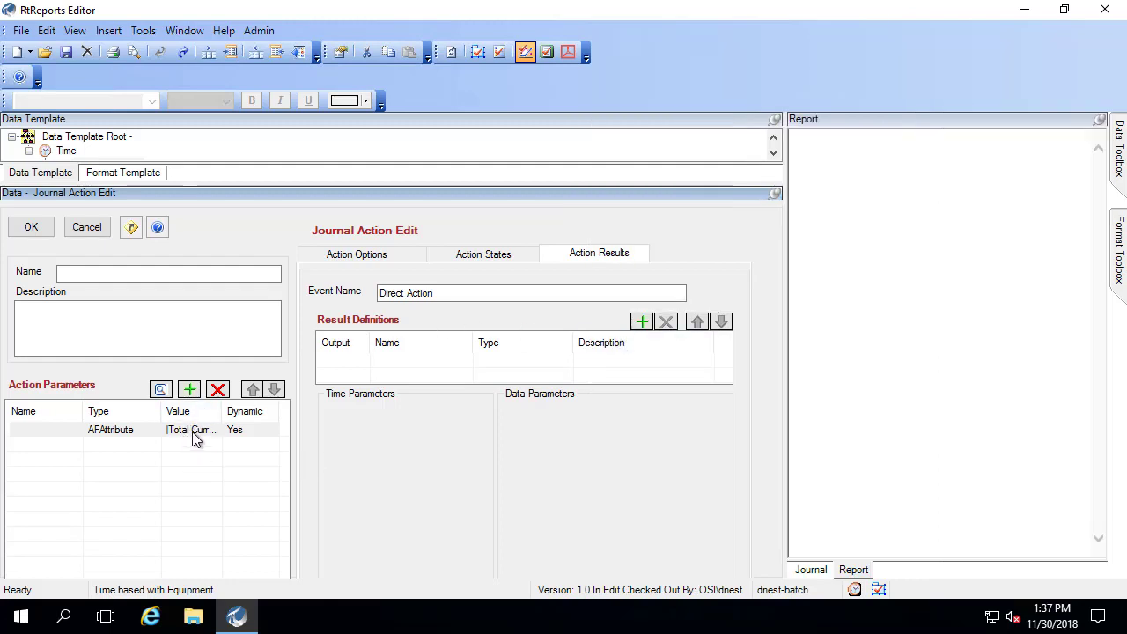
pyautogui.click(641, 322)
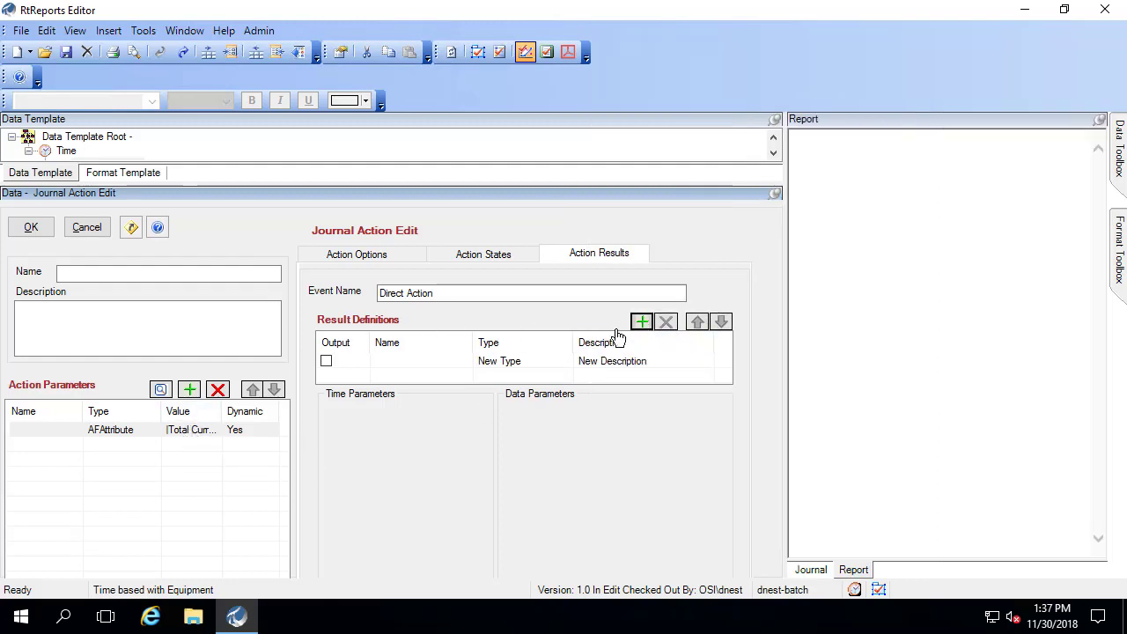
pyautogui.click(565, 361)
pyautogui.click(565, 361)
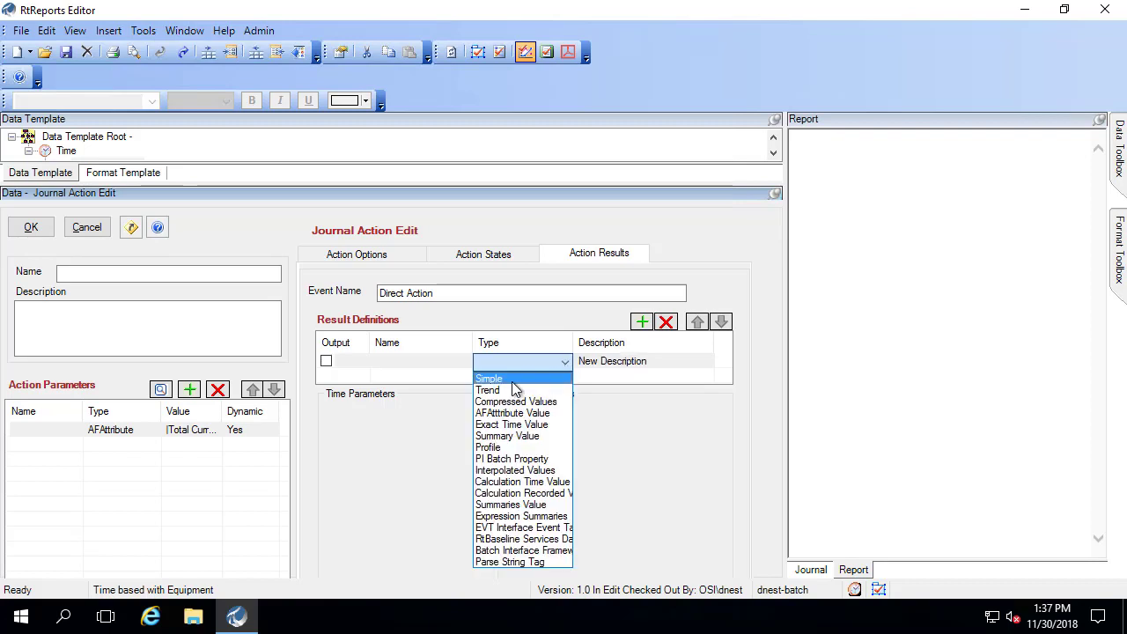
pyautogui.click(516, 389)
# Name the action parameter TotalCurrent and assign it as the data source of the Trend result.
pyautogui.click(22, 432)
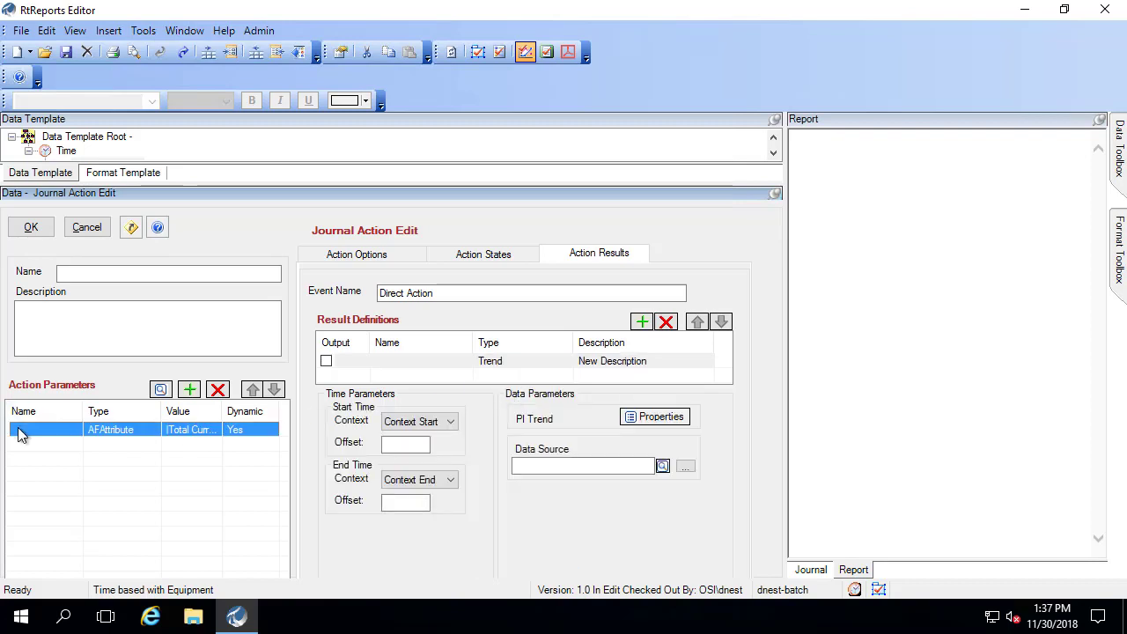
pyautogui.click(22, 432)
pyautogui.write('Tota')
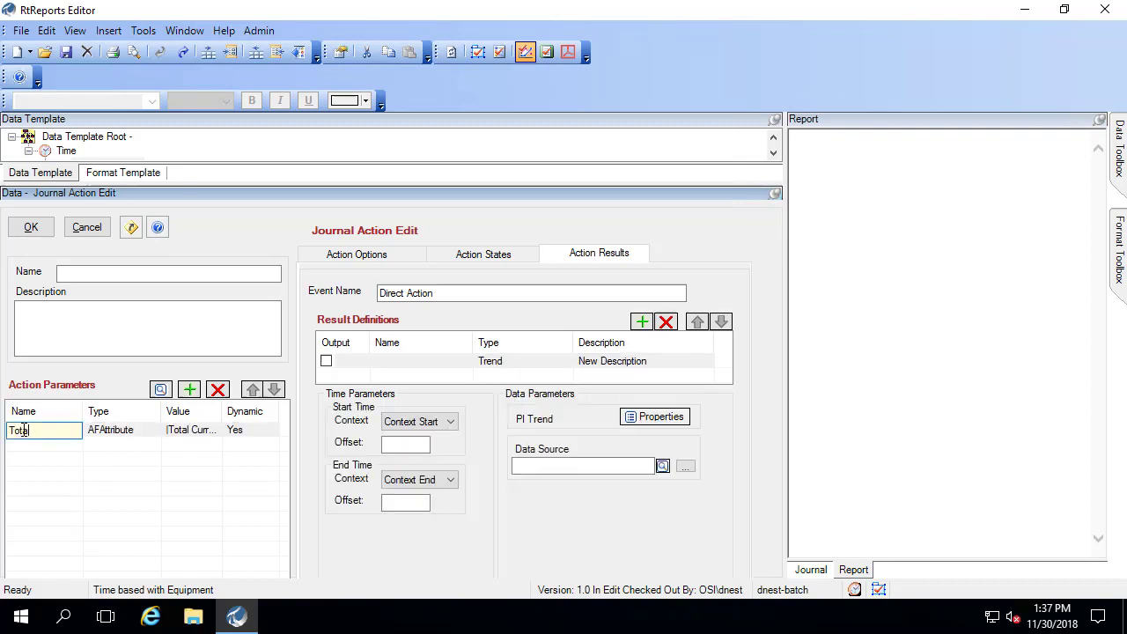
pyautogui.write('lCurrent')
pyautogui.press('Return')
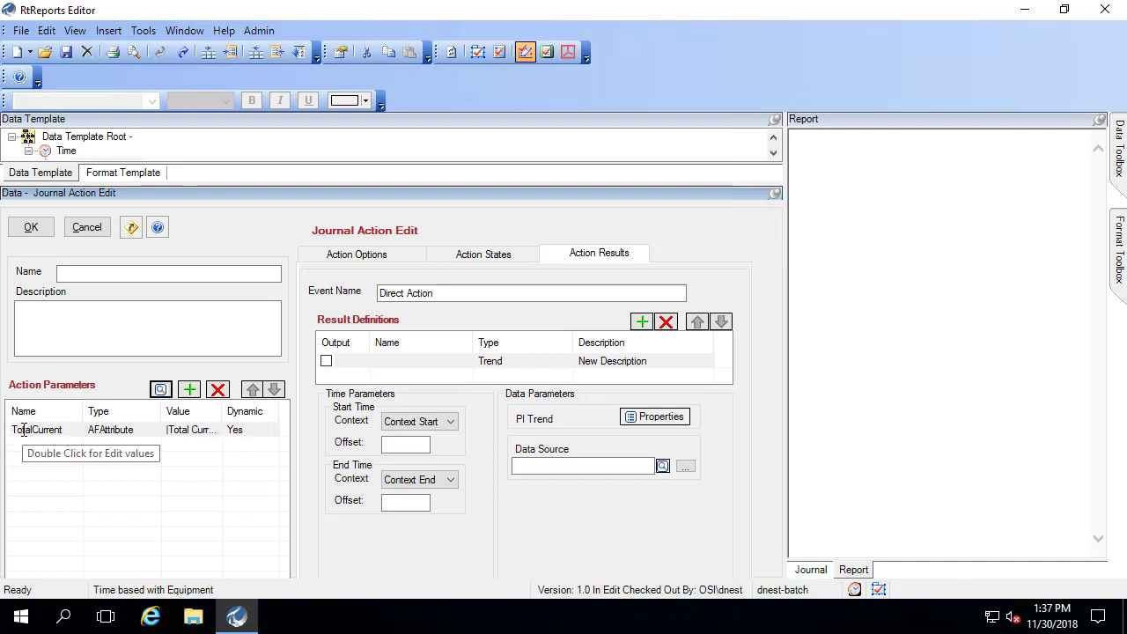
pyautogui.moveTo(24, 430); pyautogui.dragTo(541, 468)
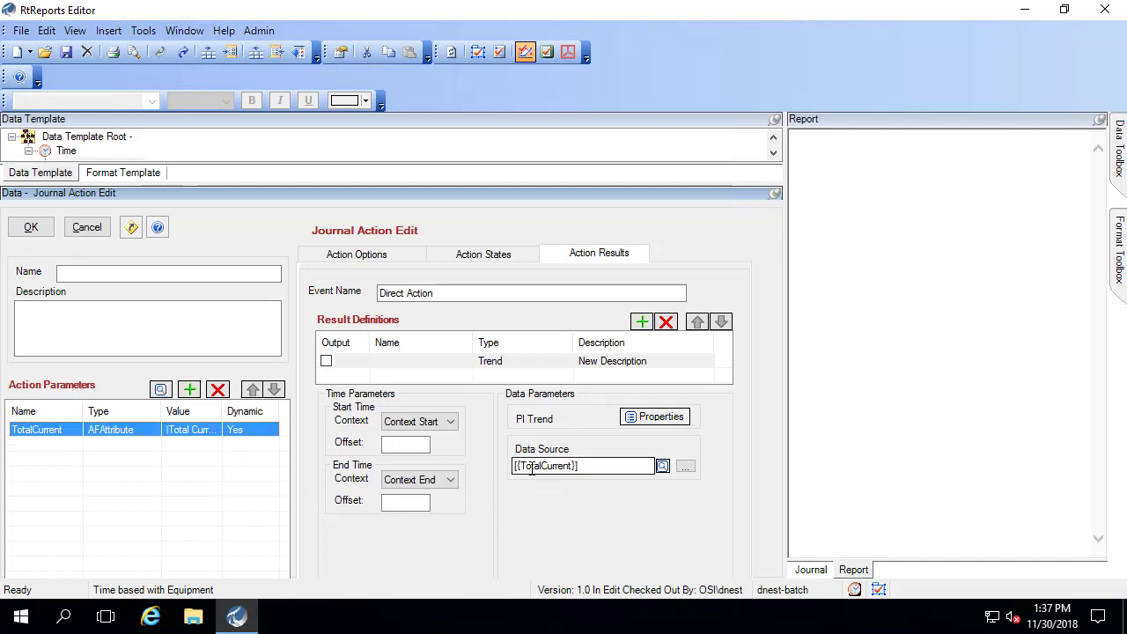
# Name the trend result Heater Total Current and the journal action Heater Current, then save and expand it in the data template.
pyautogui.click(385, 363)
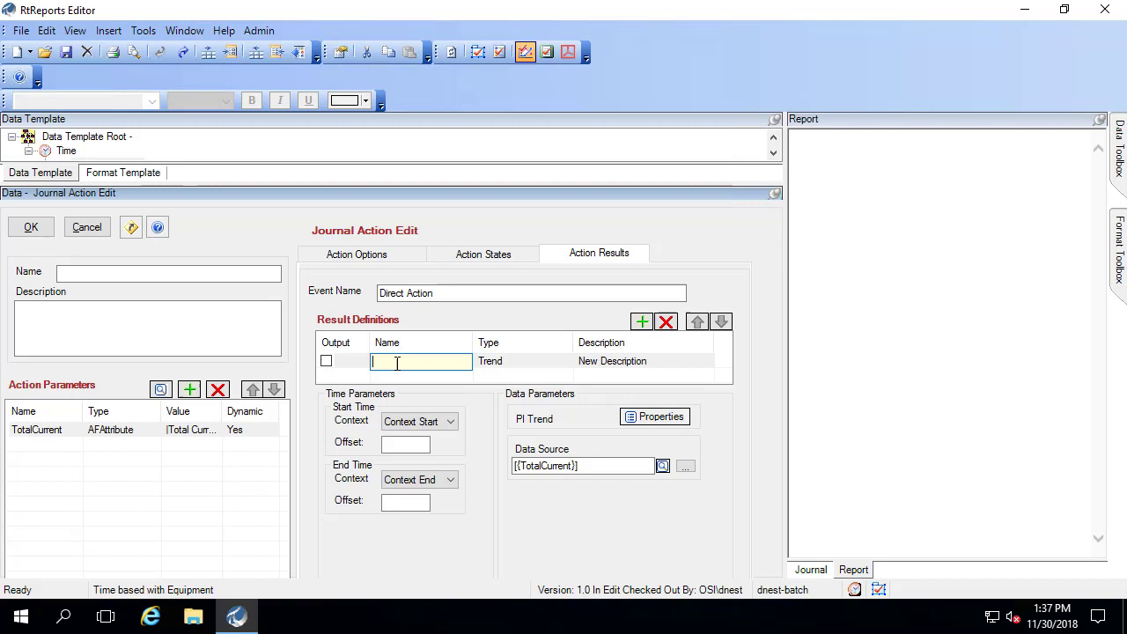
pyautogui.write('Heater Total Current')
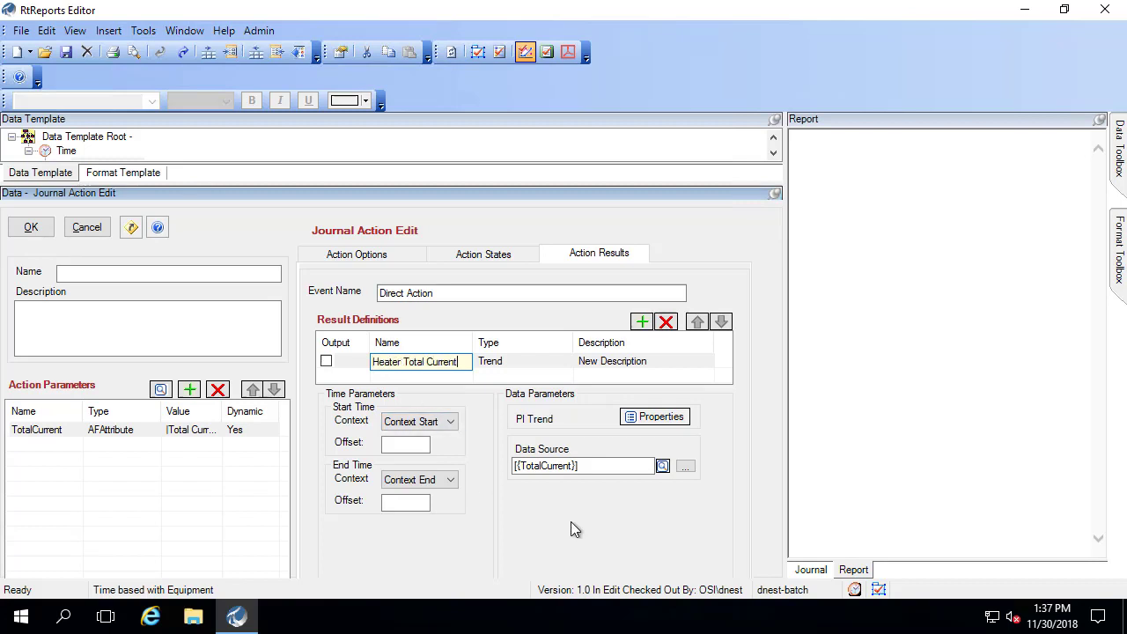
pyautogui.click(148, 272)
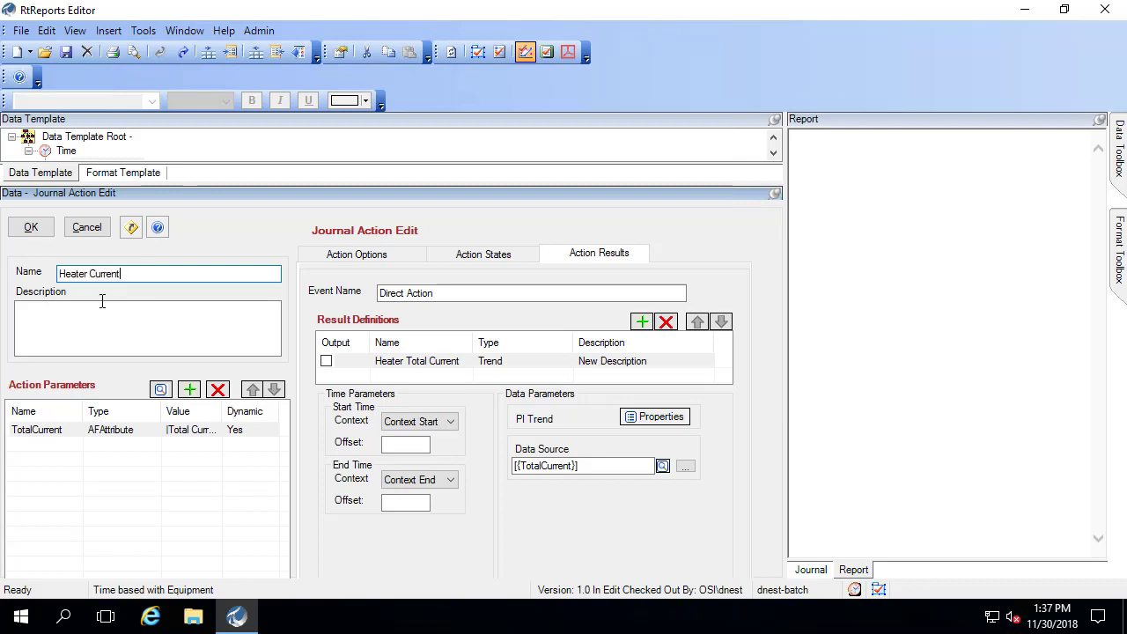
pyautogui.click(31, 227)
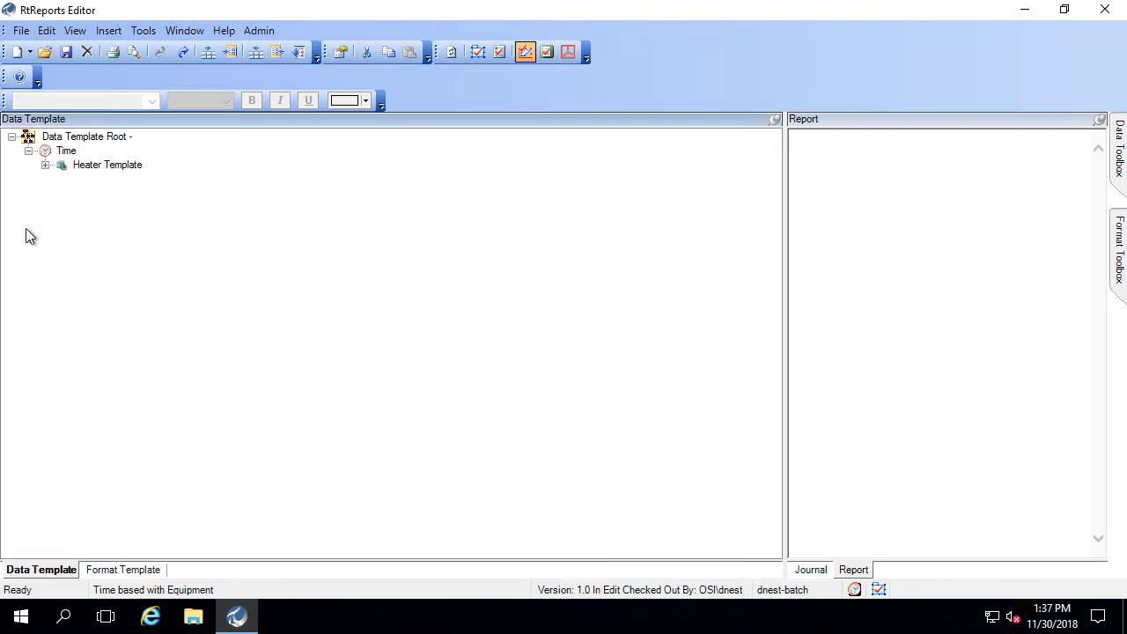
pyautogui.click(44, 165)
pyautogui.click(97, 181)
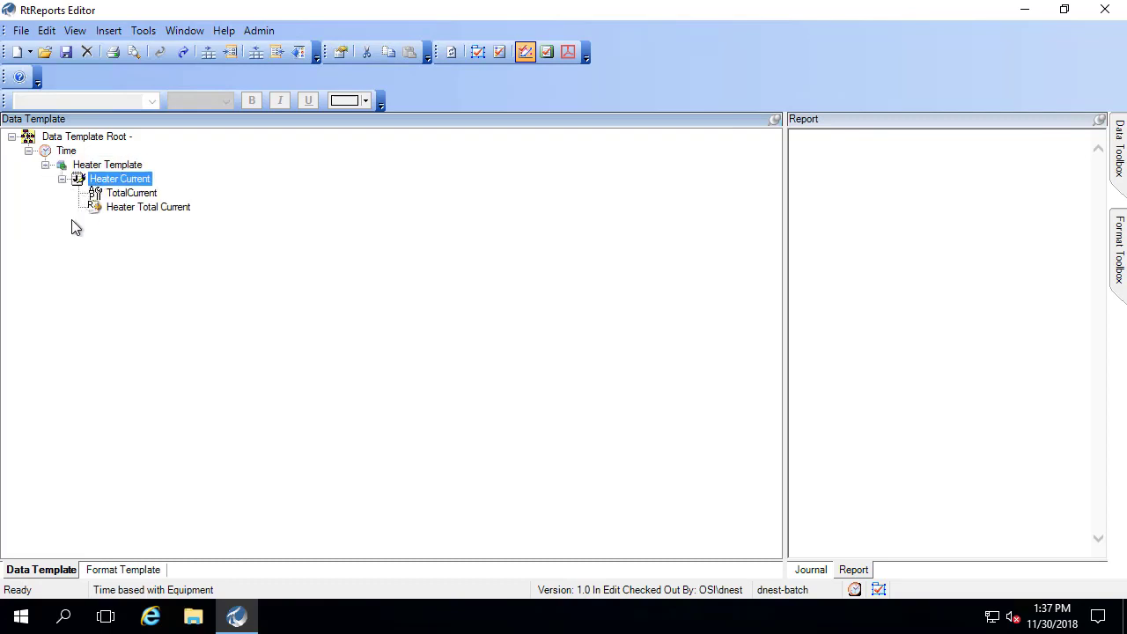
# Run a test report on asset server DNEST-BATCH and database ProductionDatabase, from *-24h to *, with the journal displayed.
pyautogui.click(810, 570)
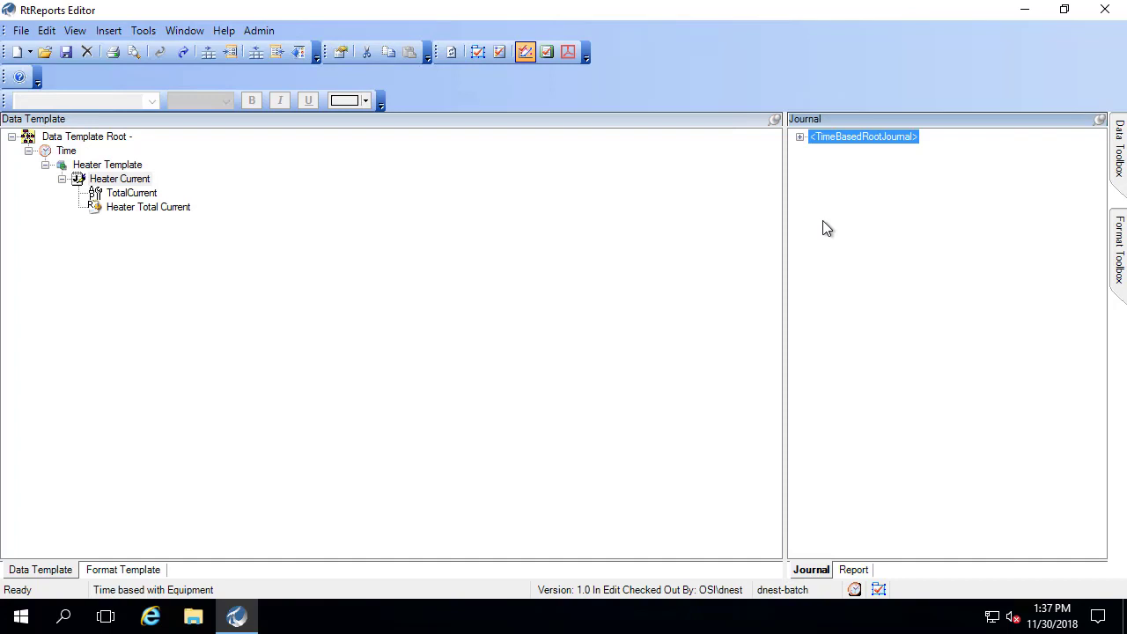
pyautogui.click(75, 30)
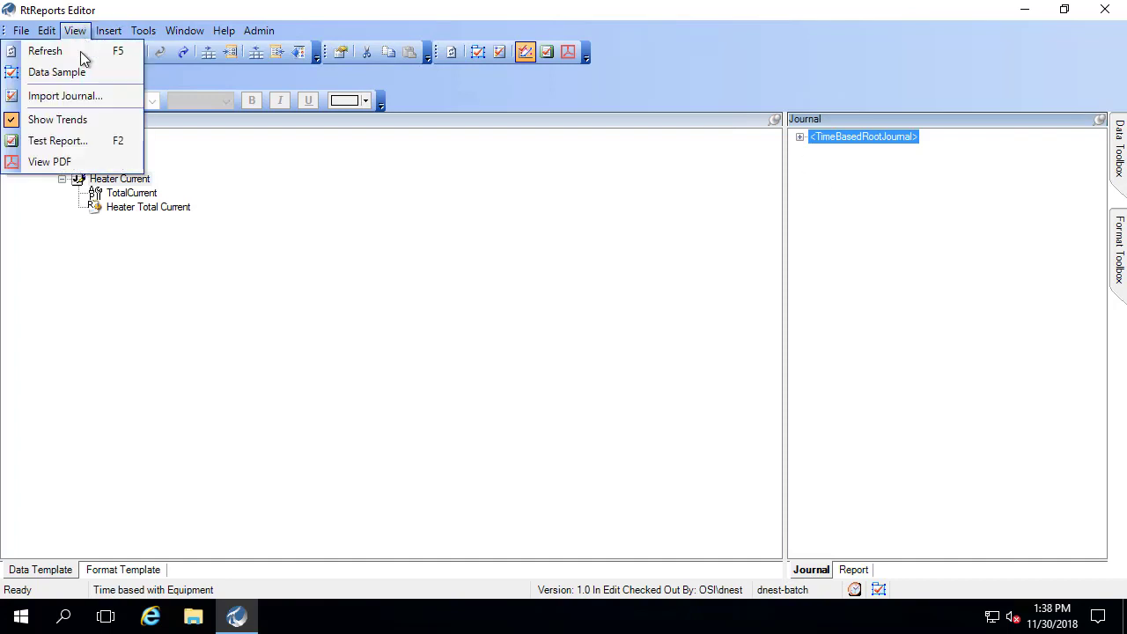
pyautogui.click(72, 141)
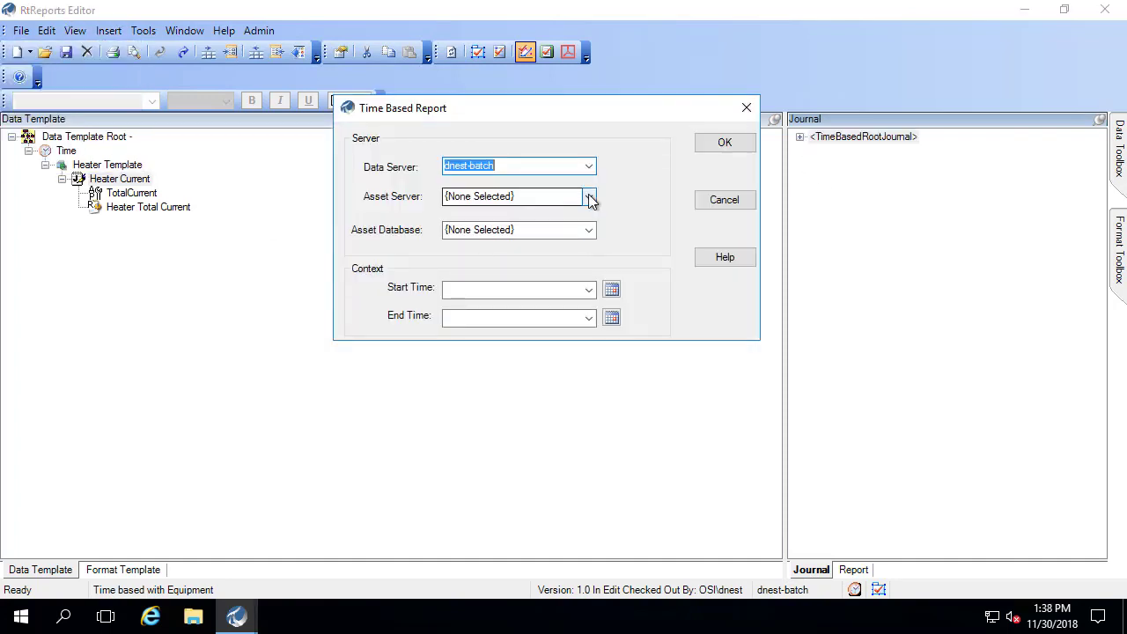
pyautogui.click(591, 198)
pyautogui.click(536, 226)
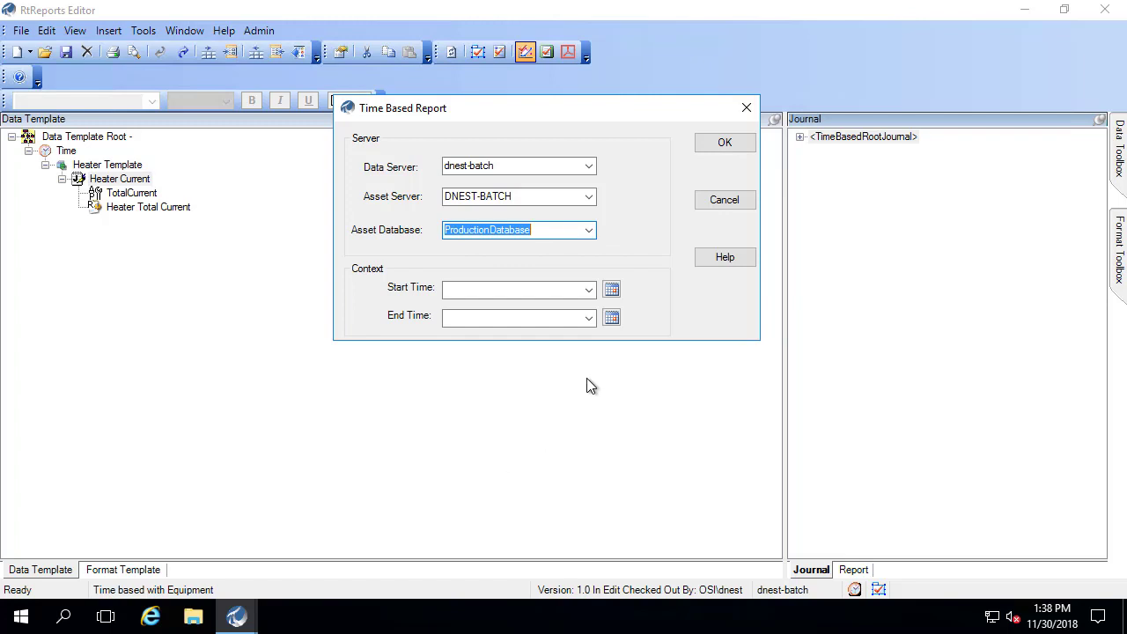
pyautogui.click(557, 291)
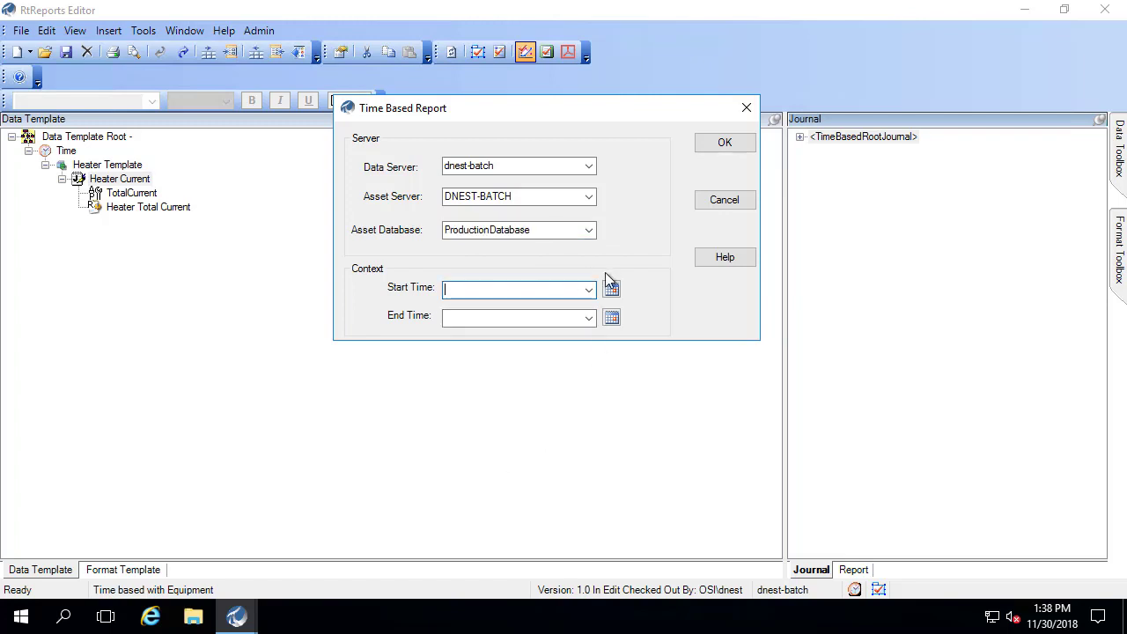
pyautogui.write('*-24h')
pyautogui.click(551, 318)
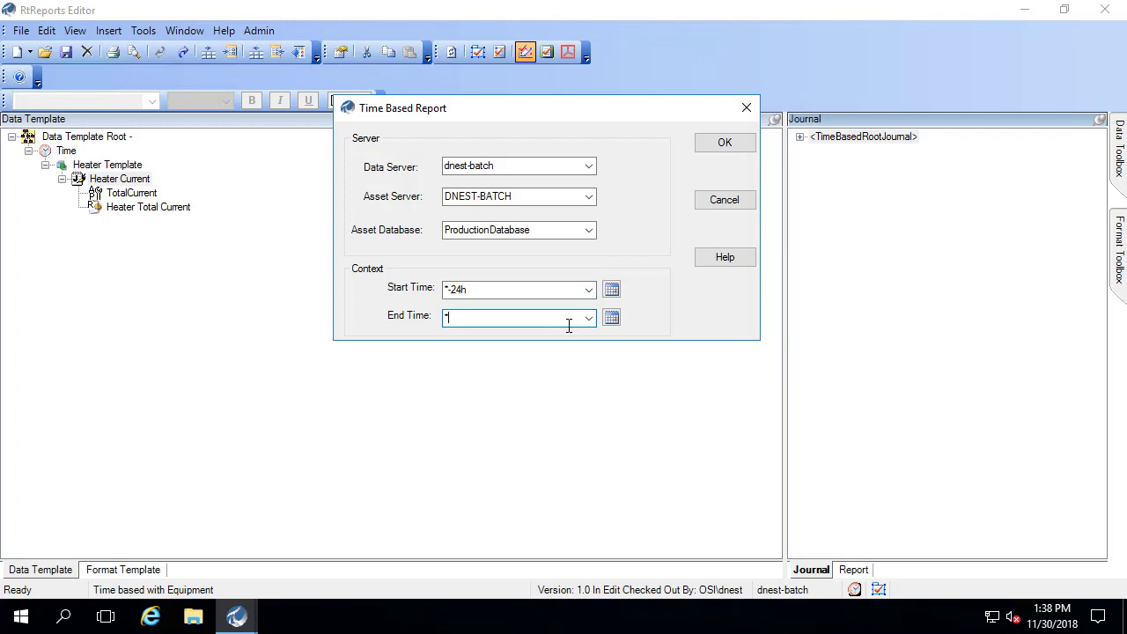
pyautogui.click(709, 144)
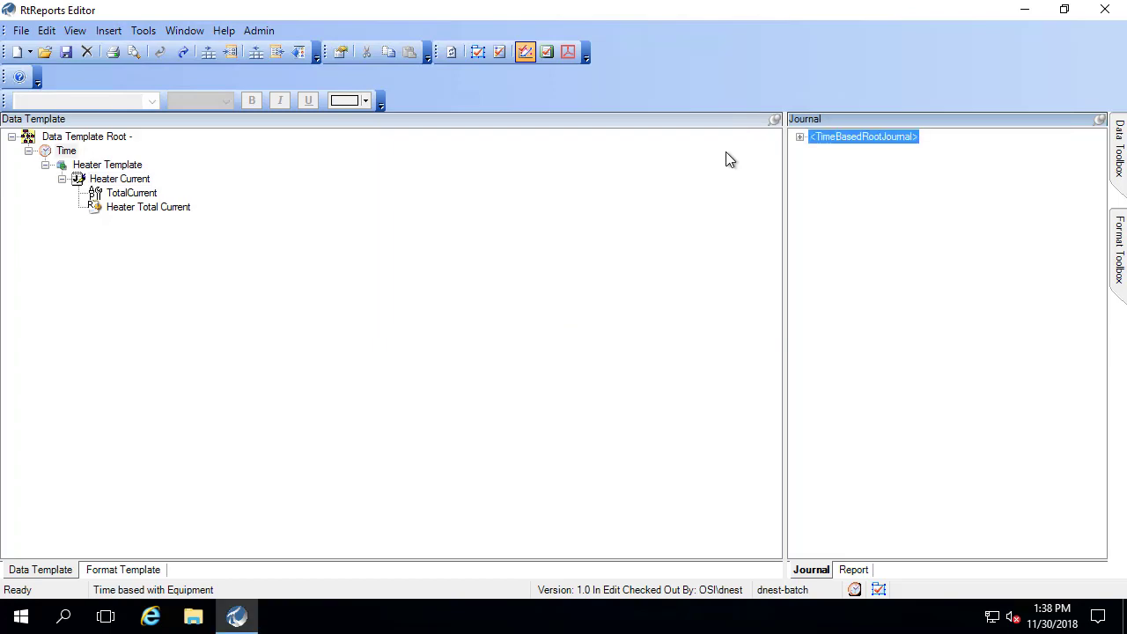
# Widen the journal pane and examine the asset context journals generated for the individual heater units.
pyautogui.click(799, 137)
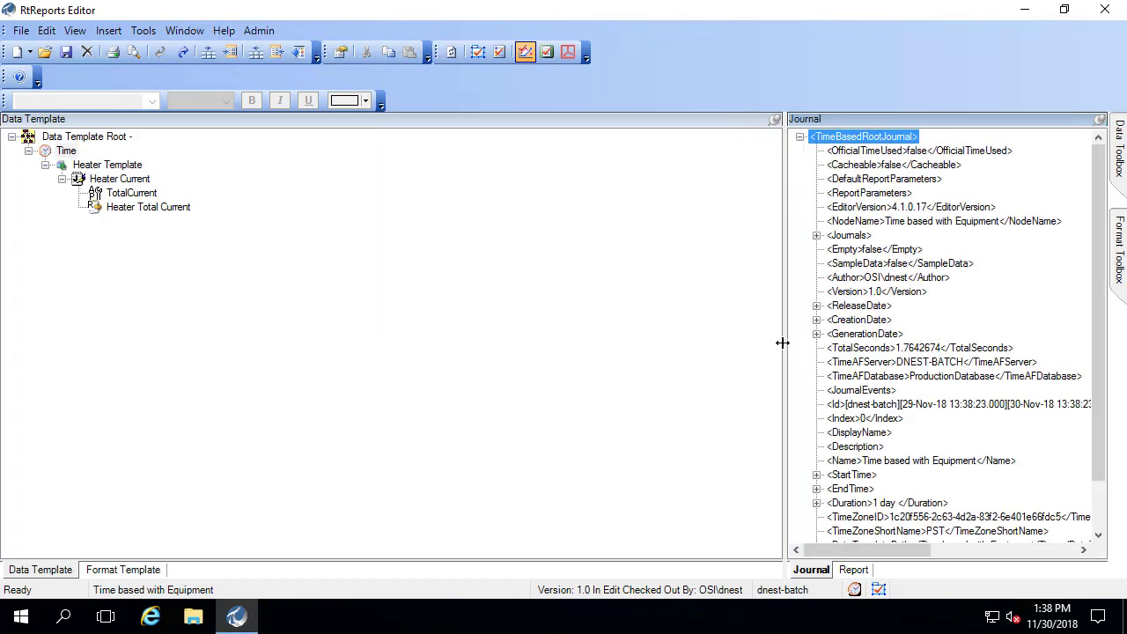
pyautogui.moveTo(783, 343); pyautogui.dragTo(656, 332)
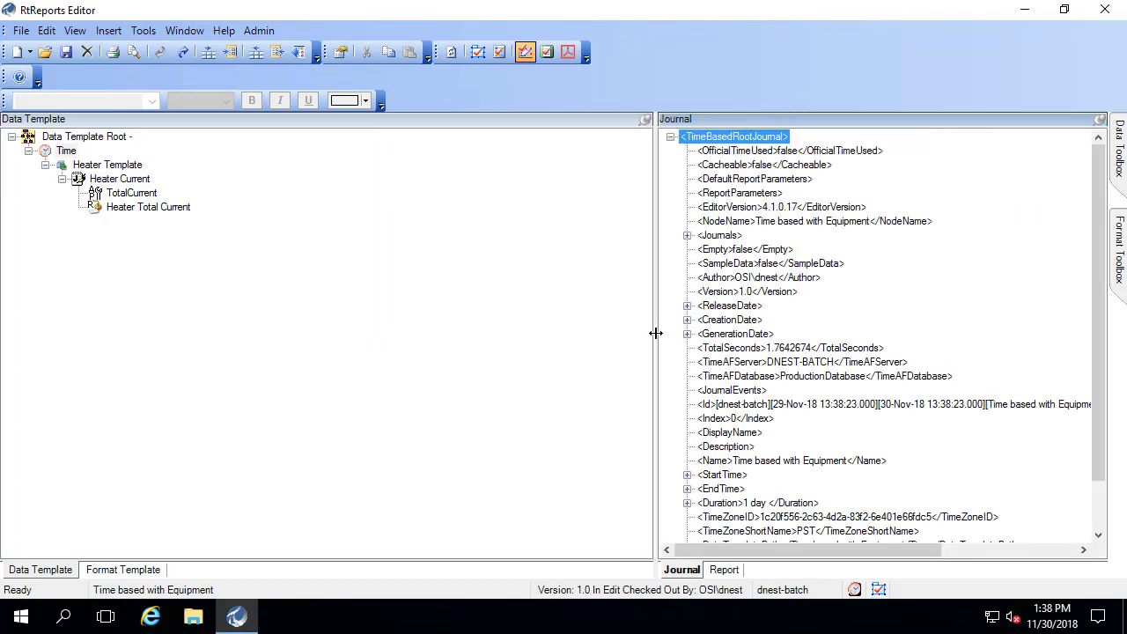
pyautogui.click(688, 235)
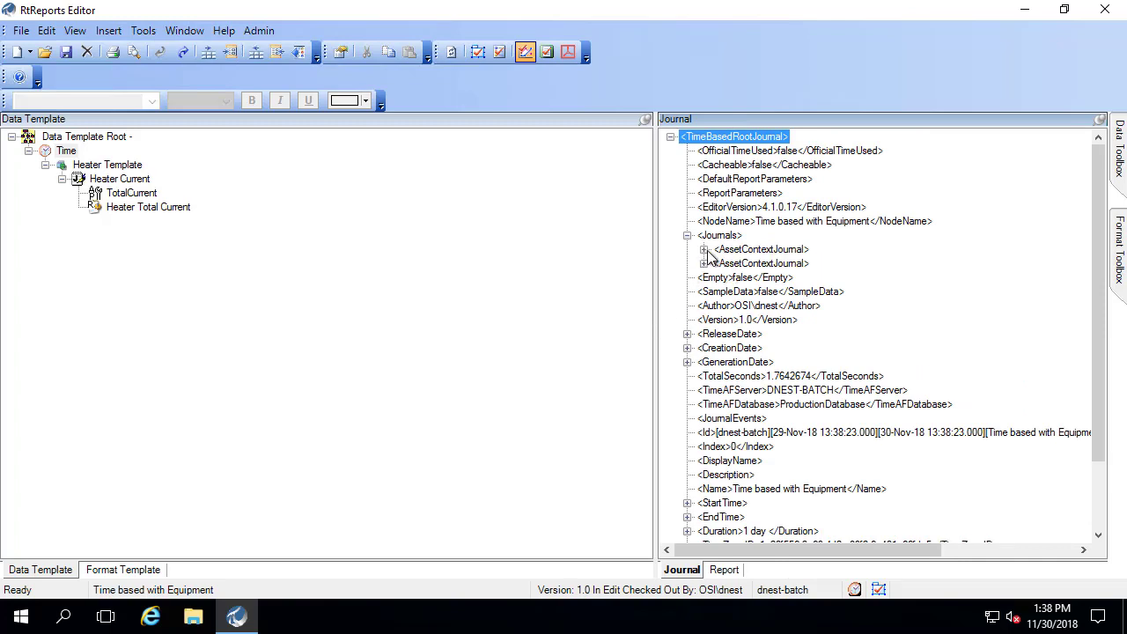
pyautogui.click(705, 250)
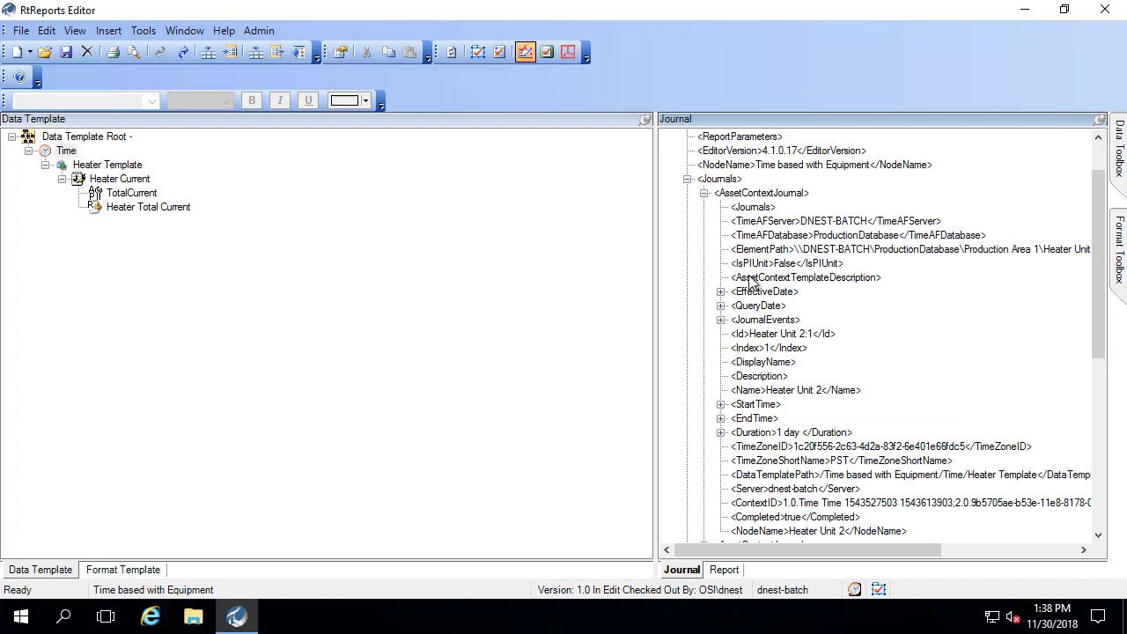
pyautogui.click(790, 390)
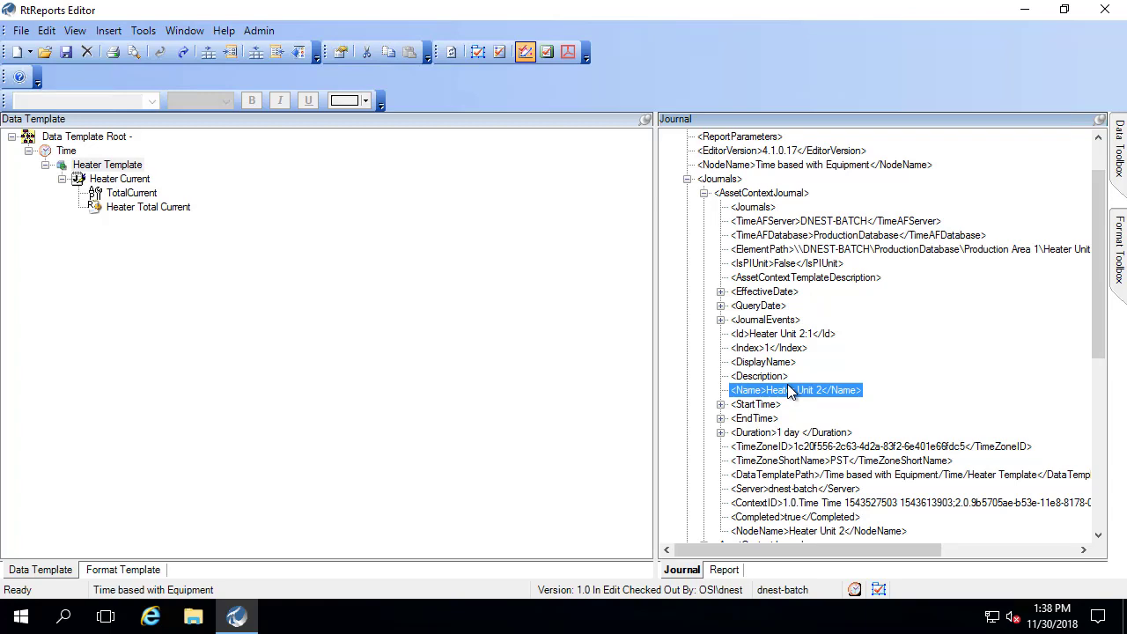
pyautogui.click(704, 194)
pyautogui.click(705, 207)
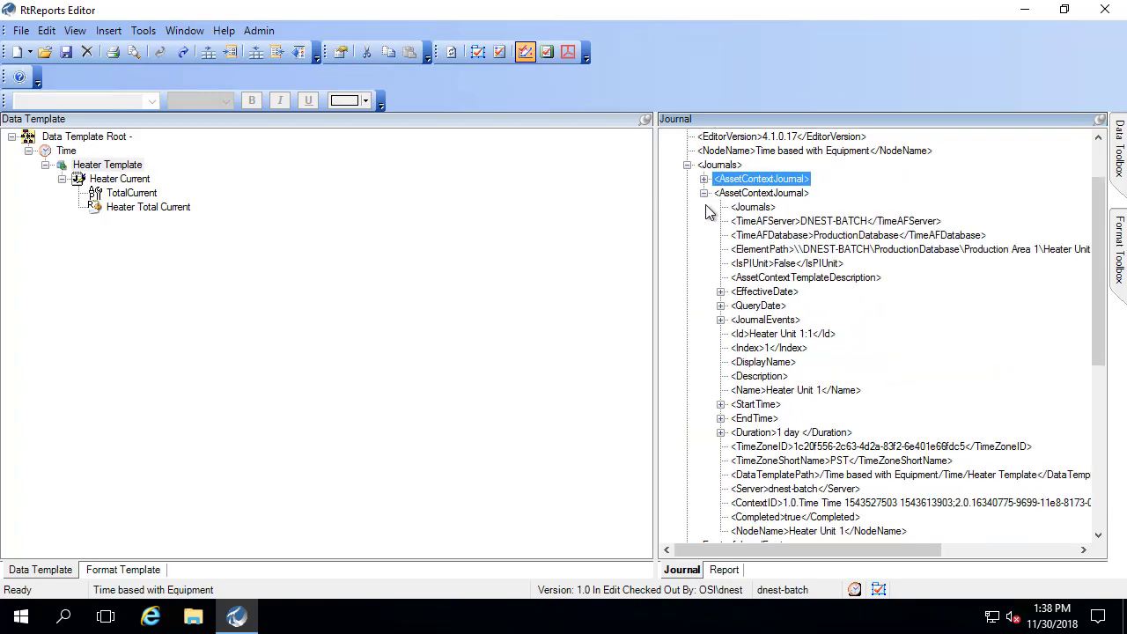
pyautogui.click(792, 390)
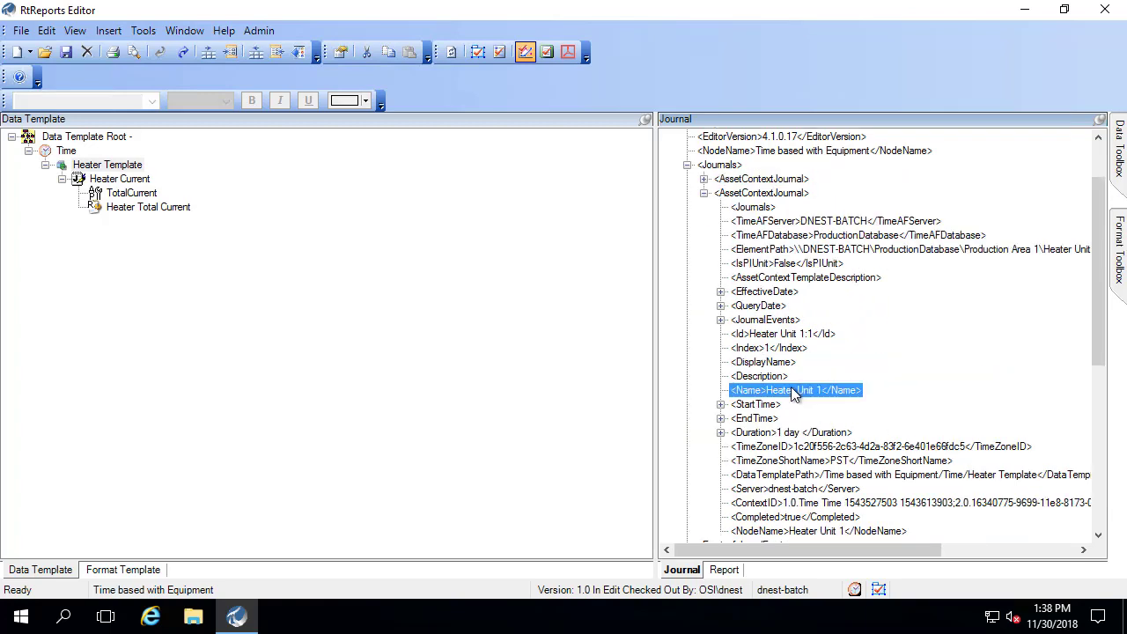
pyautogui.click(704, 193)
pyautogui.click(704, 179)
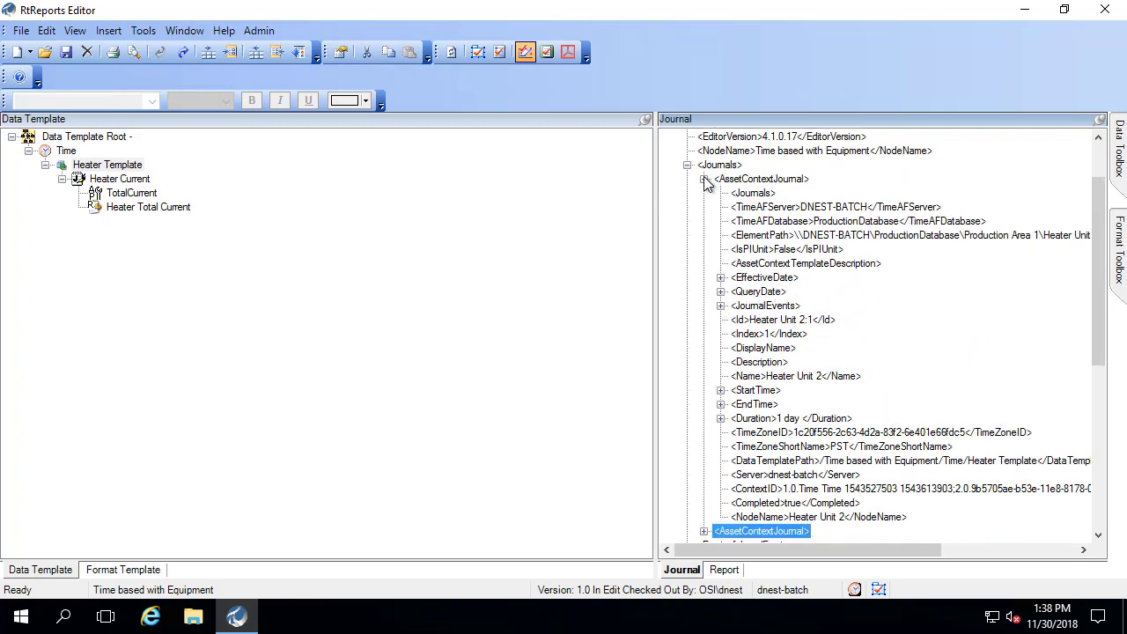
# Examine Heater Unit 2's Heater Current journal event down to the value of its Heater Total Current result.
pyautogui.click(720, 305)
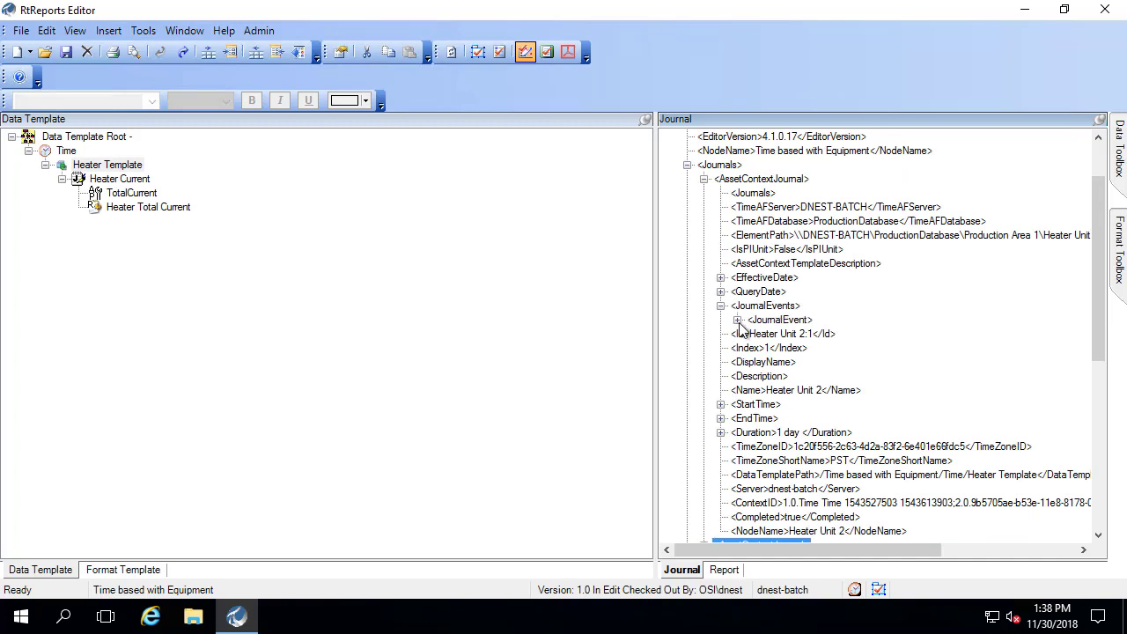
pyautogui.click(737, 320)
pyautogui.click(832, 335)
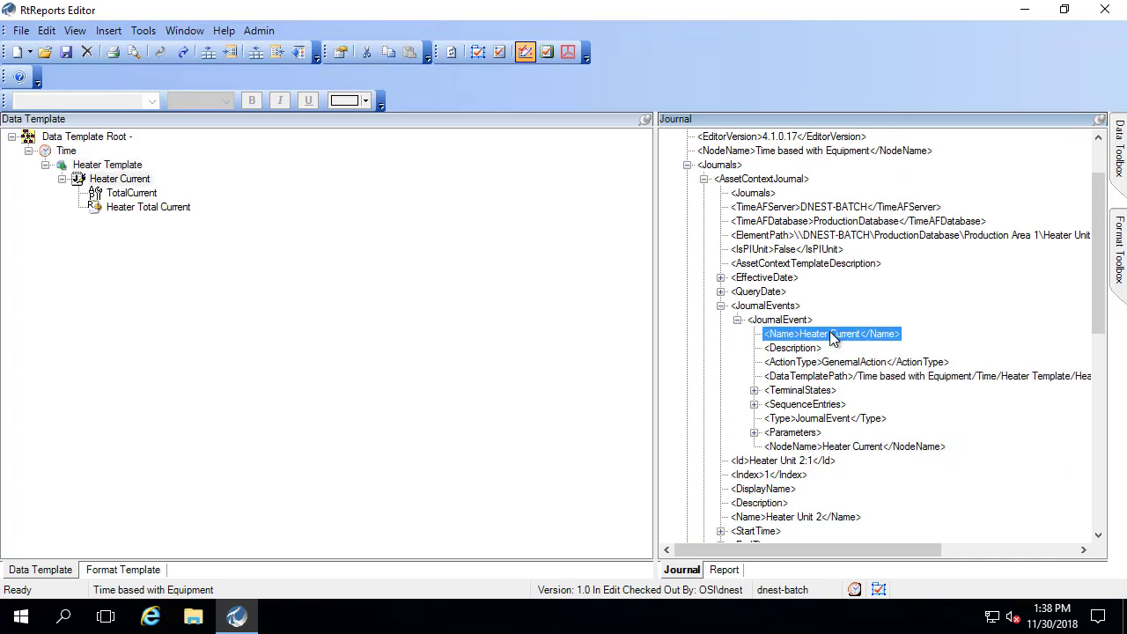
pyautogui.click(118, 180)
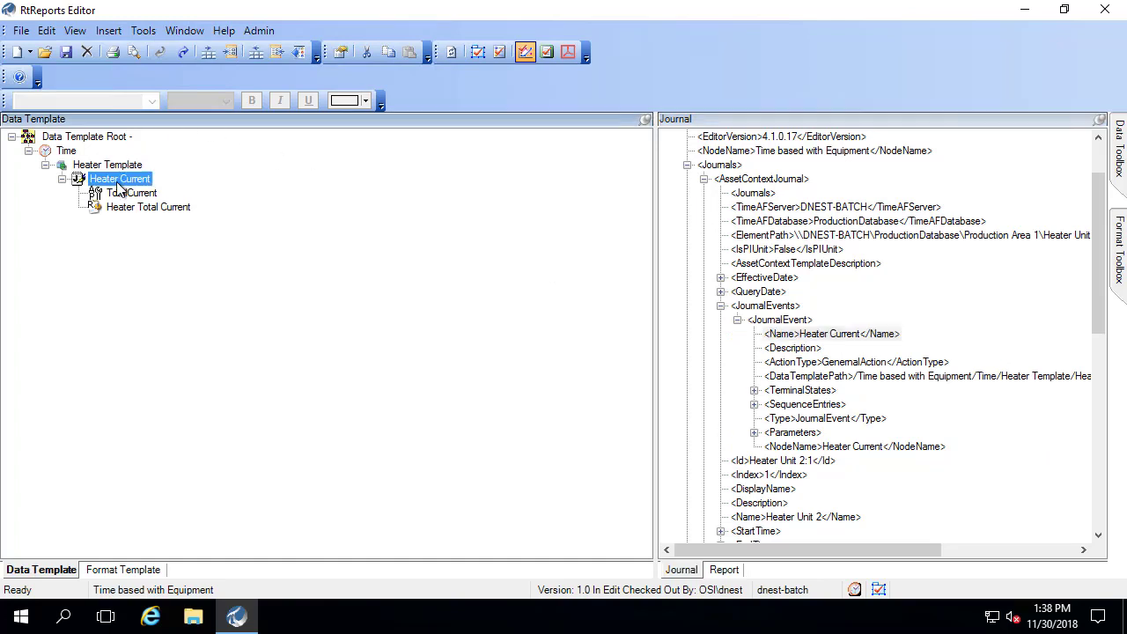
pyautogui.click(754, 391)
pyautogui.click(770, 404)
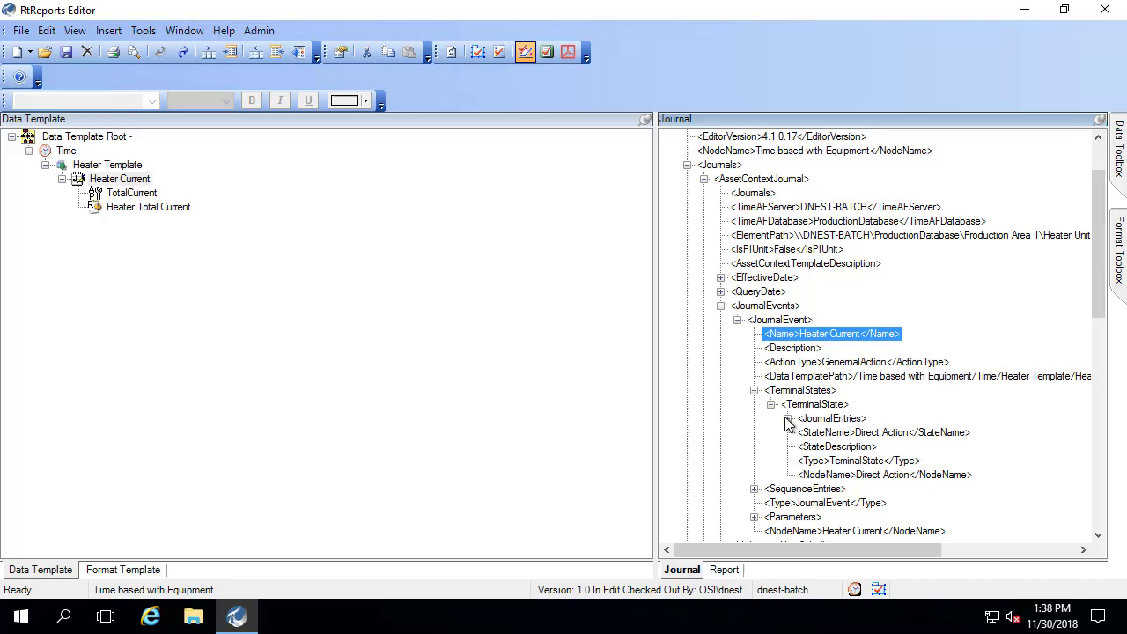
pyautogui.click(787, 419)
pyautogui.click(804, 433)
pyautogui.click(821, 447)
pyautogui.click(838, 461)
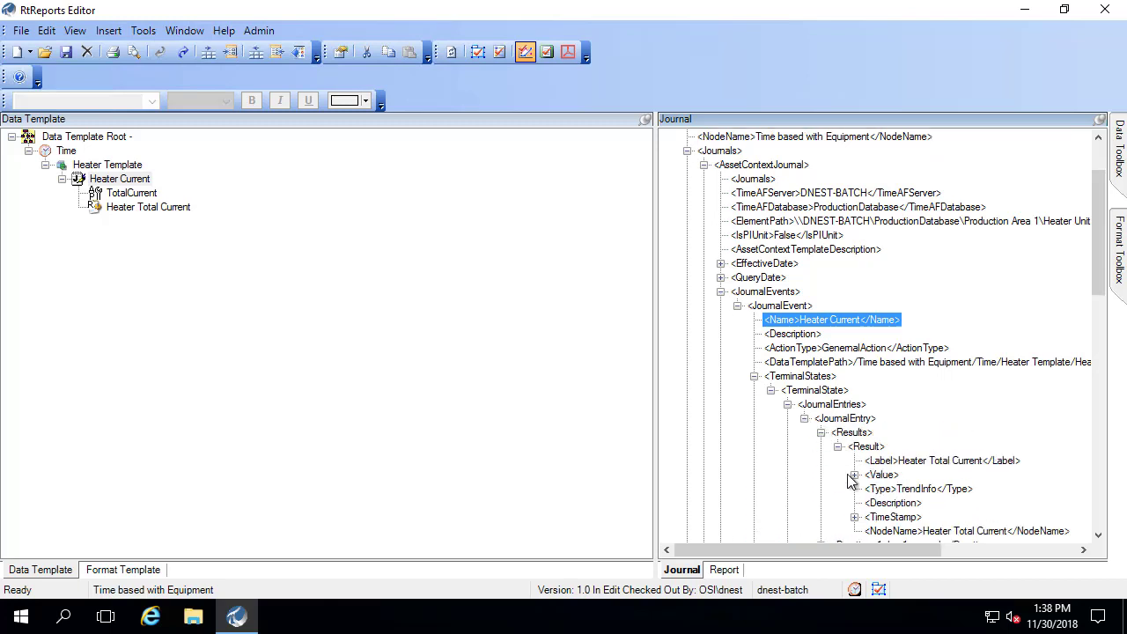
pyautogui.click(881, 475)
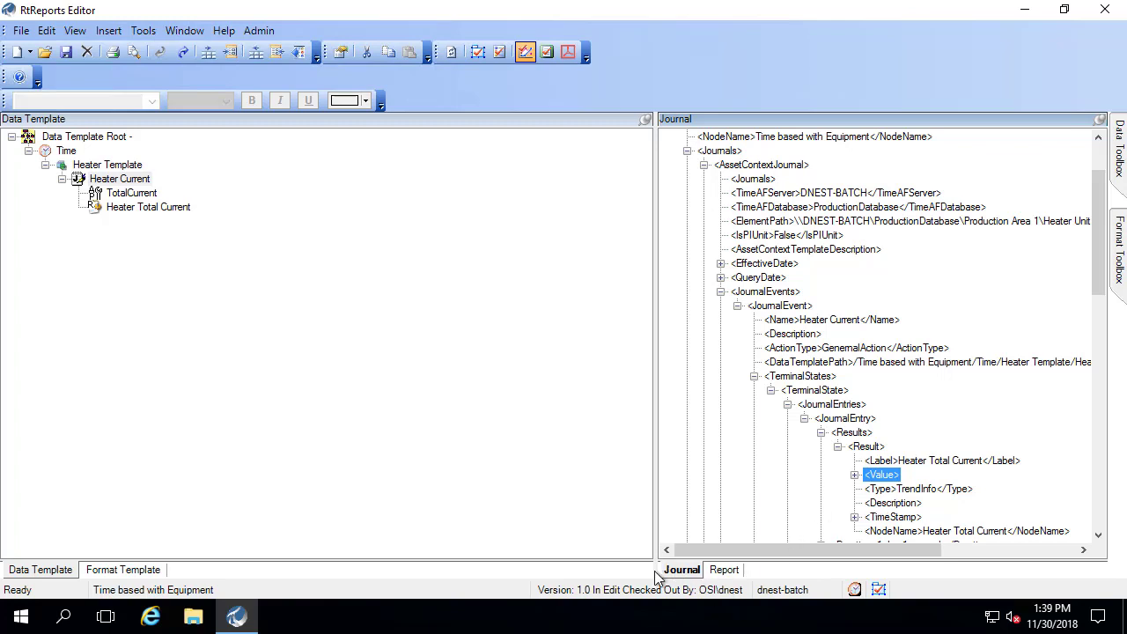
# Insert a section named Heater Units under the root of the format template.
pyautogui.click(126, 570)
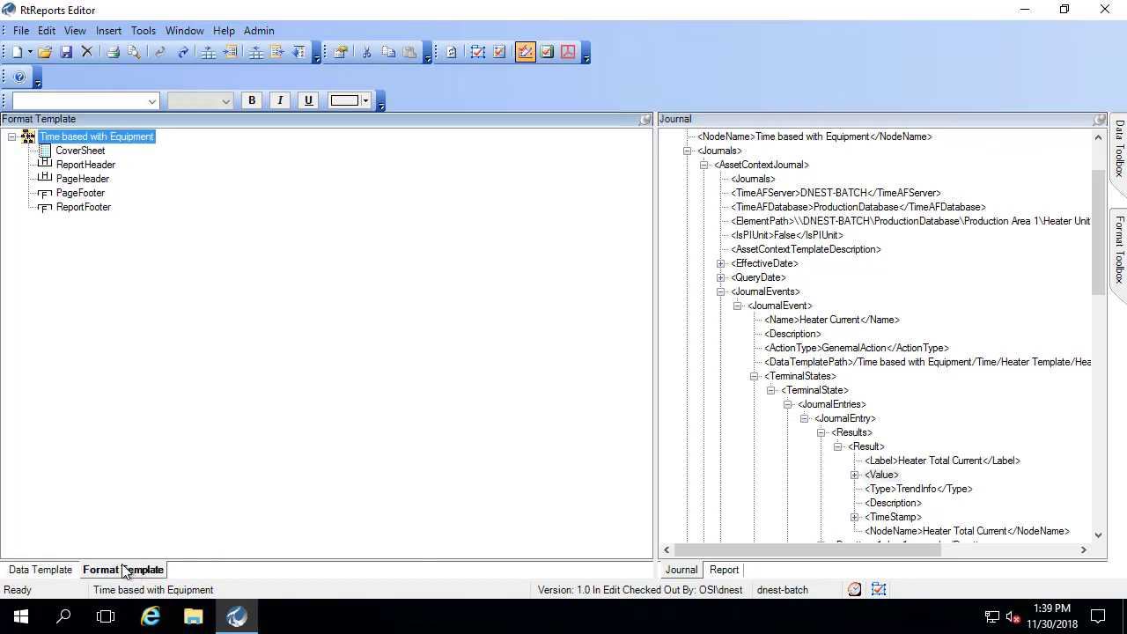
pyautogui.rightClick(66, 139)
pyautogui.moveTo(51, 306)
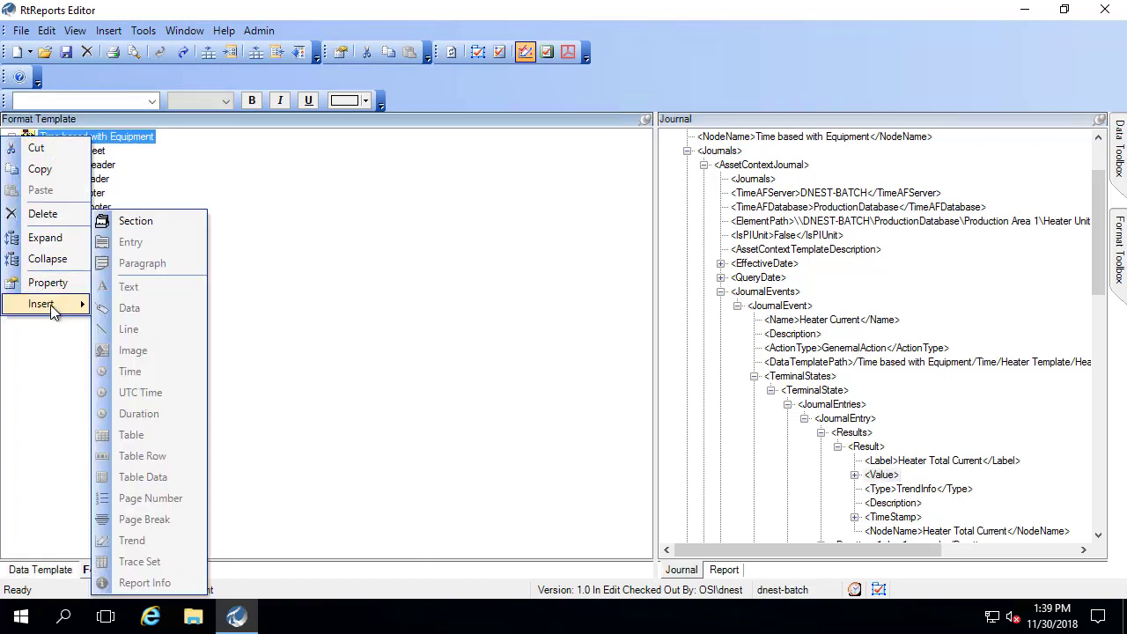
pyautogui.click(140, 221)
pyautogui.write('Heater Units')
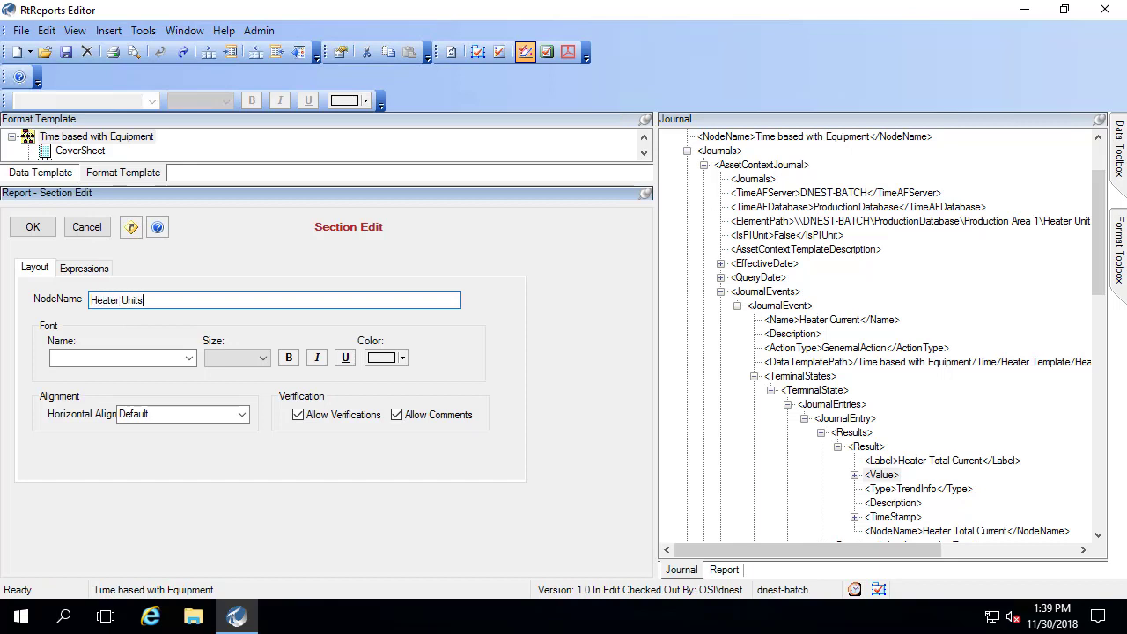
pyautogui.click(32, 228)
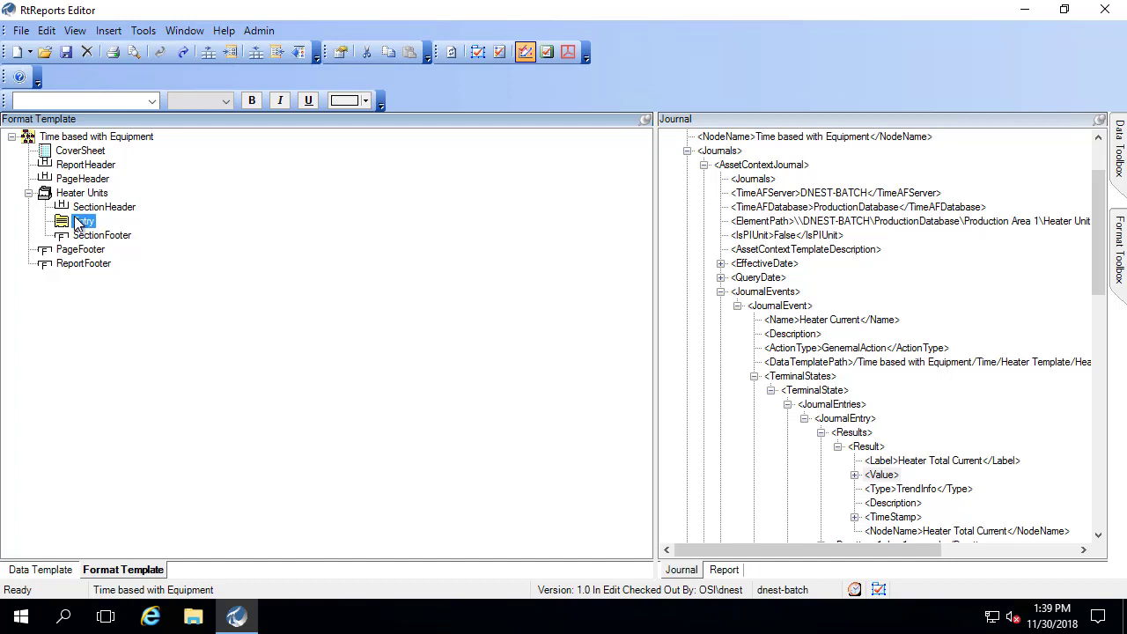
# Set the iterator of the Heater Units section's Entry to the journal's AssetContextJournal node.
pyautogui.doubleClick(80, 224)
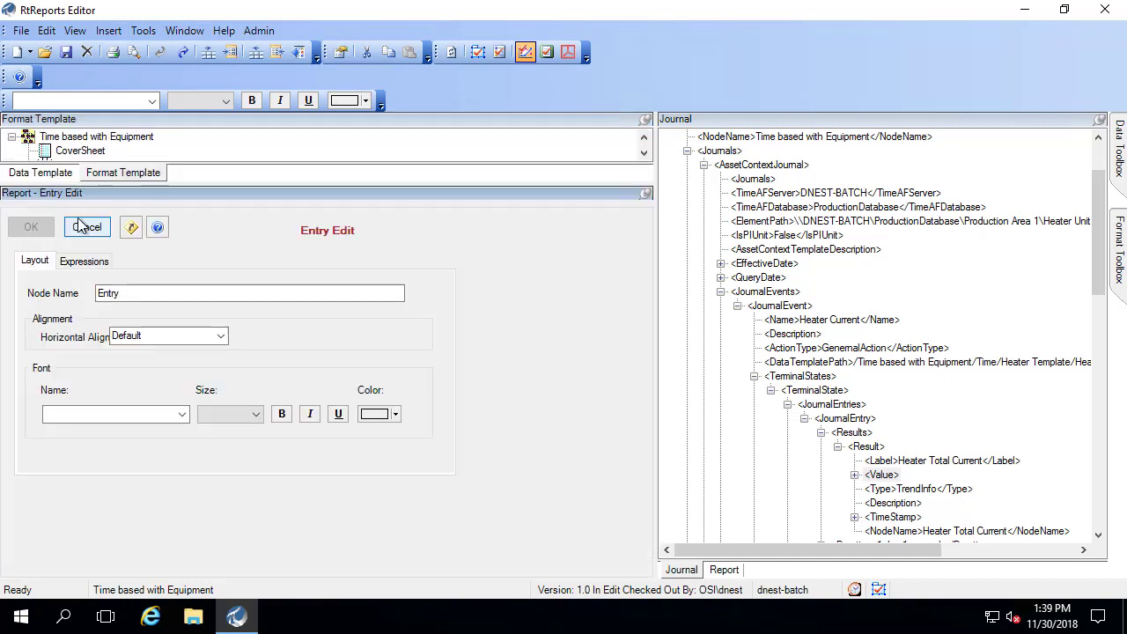
pyautogui.click(95, 263)
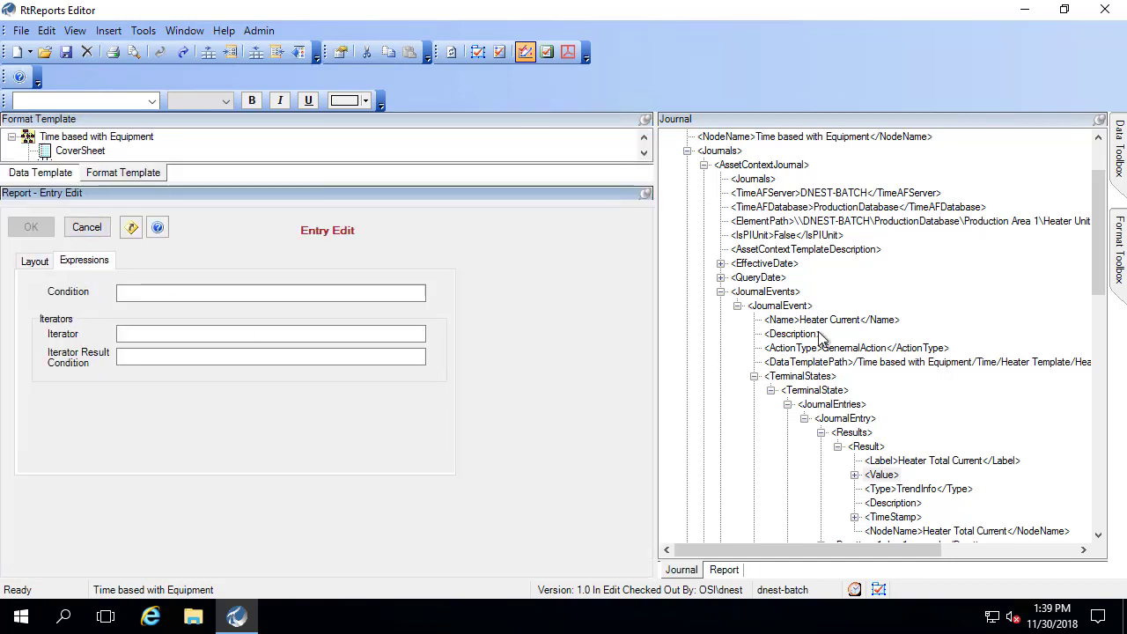
pyautogui.click(722, 292)
pyautogui.click(705, 166)
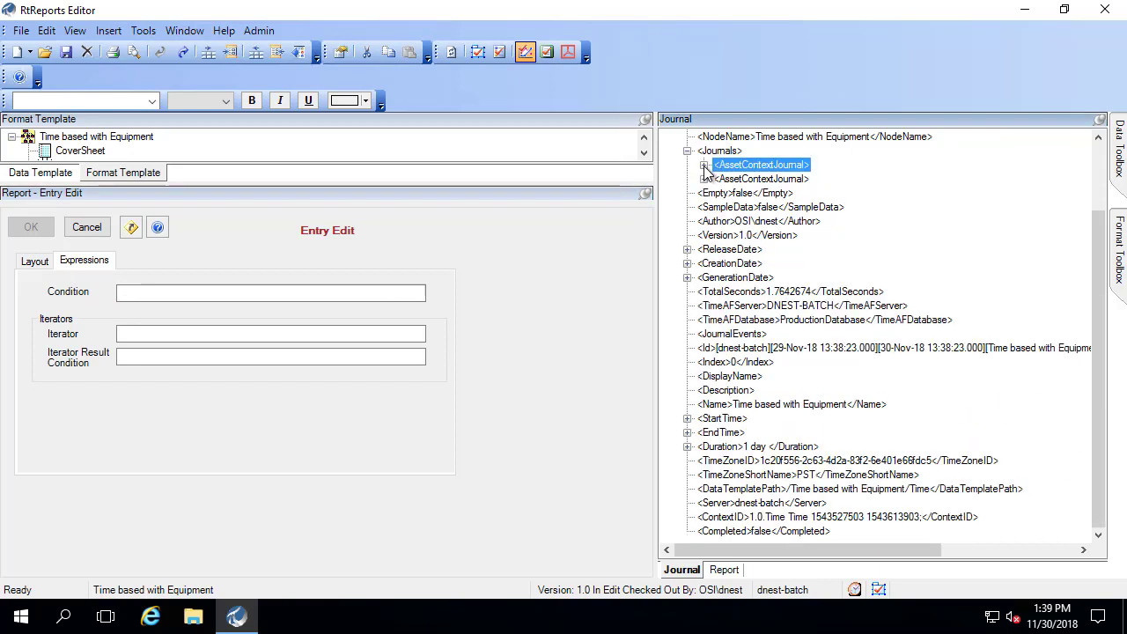
pyautogui.moveTo(759, 167); pyautogui.dragTo(233, 343)
pyautogui.click(31, 227)
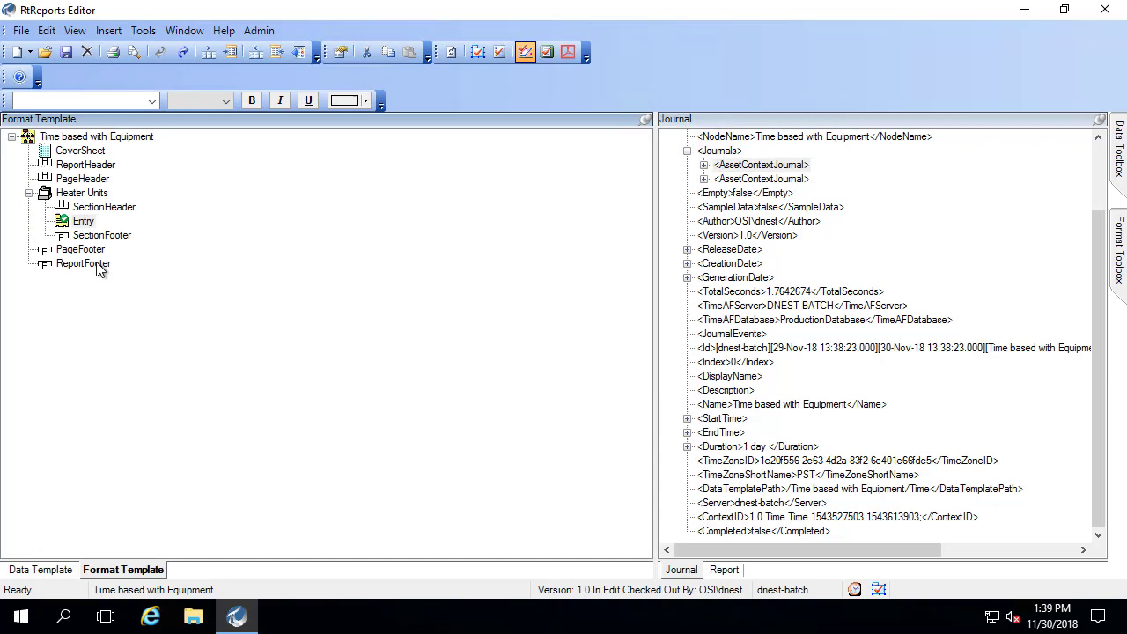
# Insert a Data object into the Heater Units entry, with the asset context journal's Name as its source.
pyautogui.rightClick(79, 227)
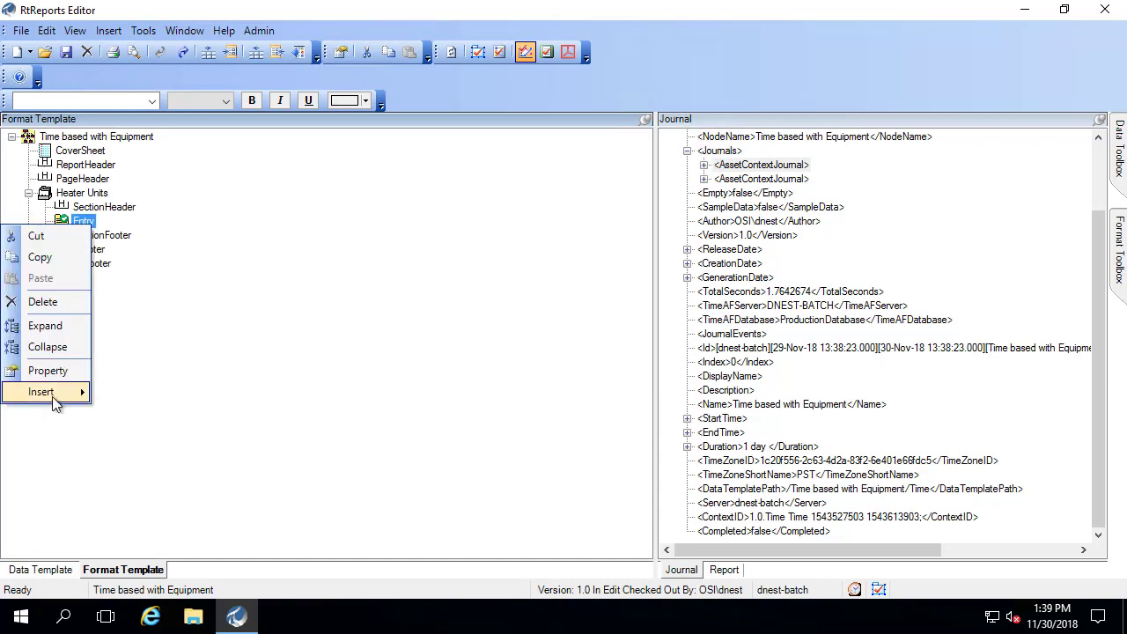
pyautogui.moveTo(52, 396)
pyautogui.click(132, 308)
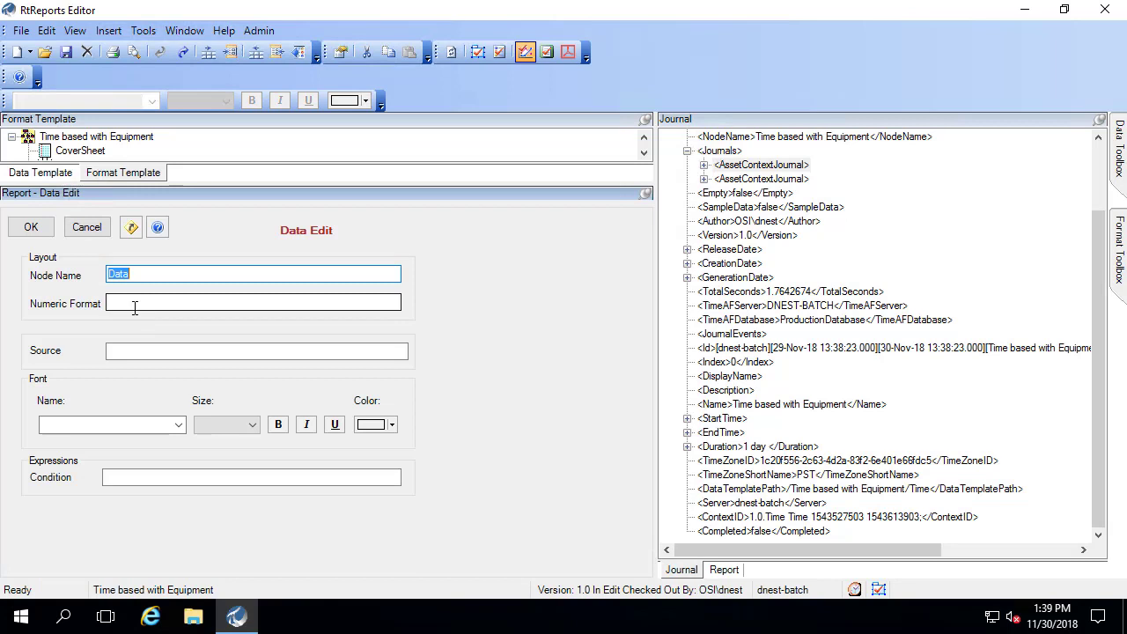
pyautogui.click(152, 355)
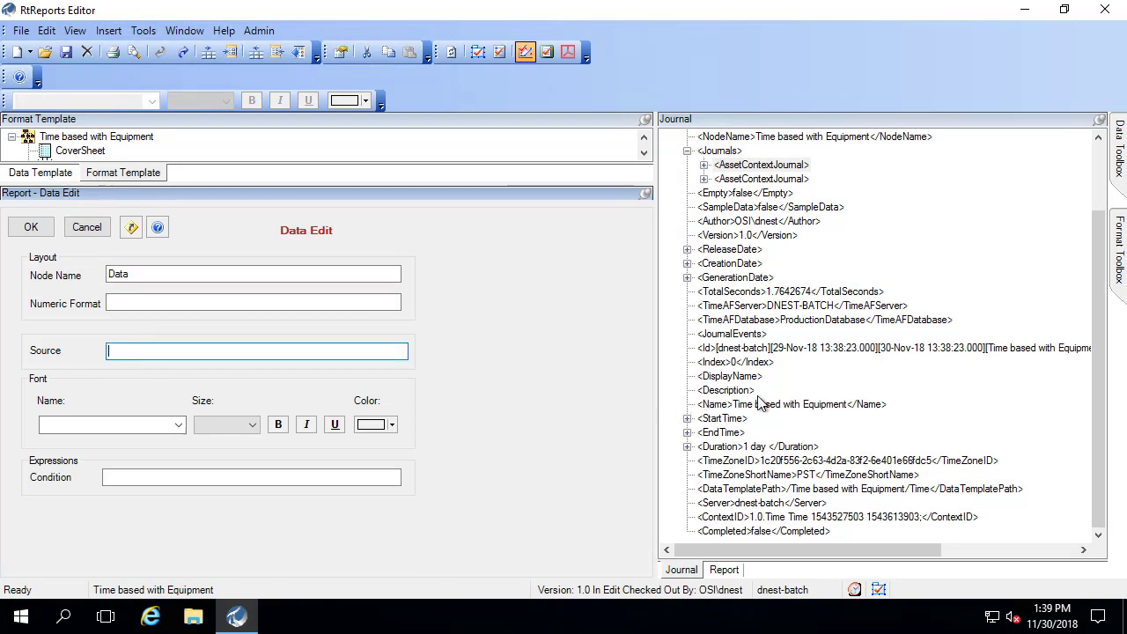
pyautogui.click(704, 165)
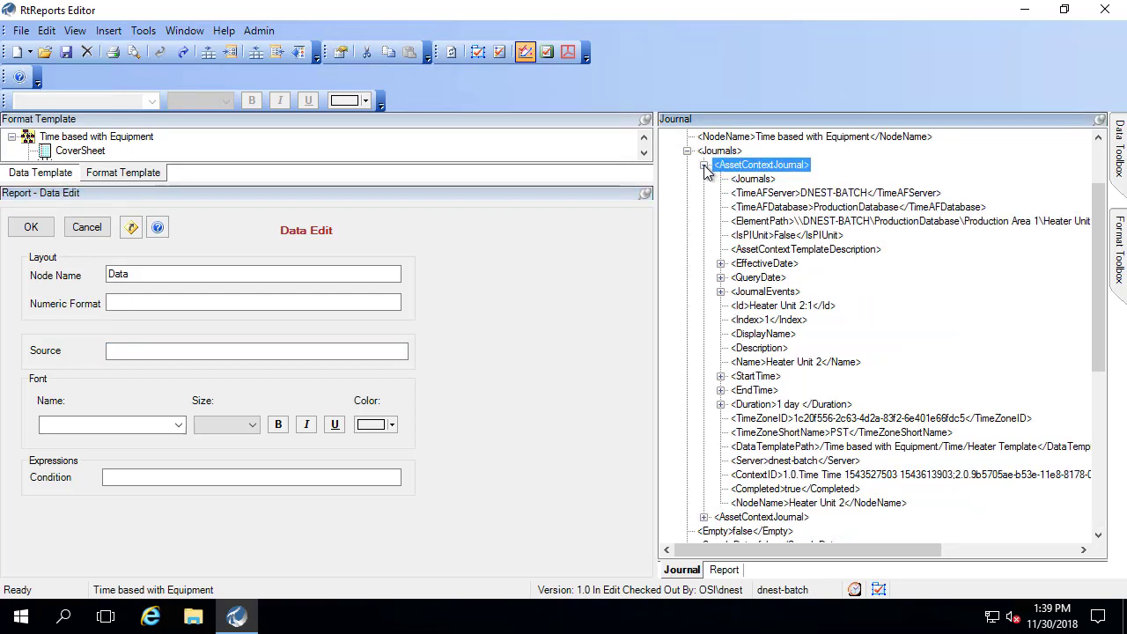
pyautogui.click(796, 363)
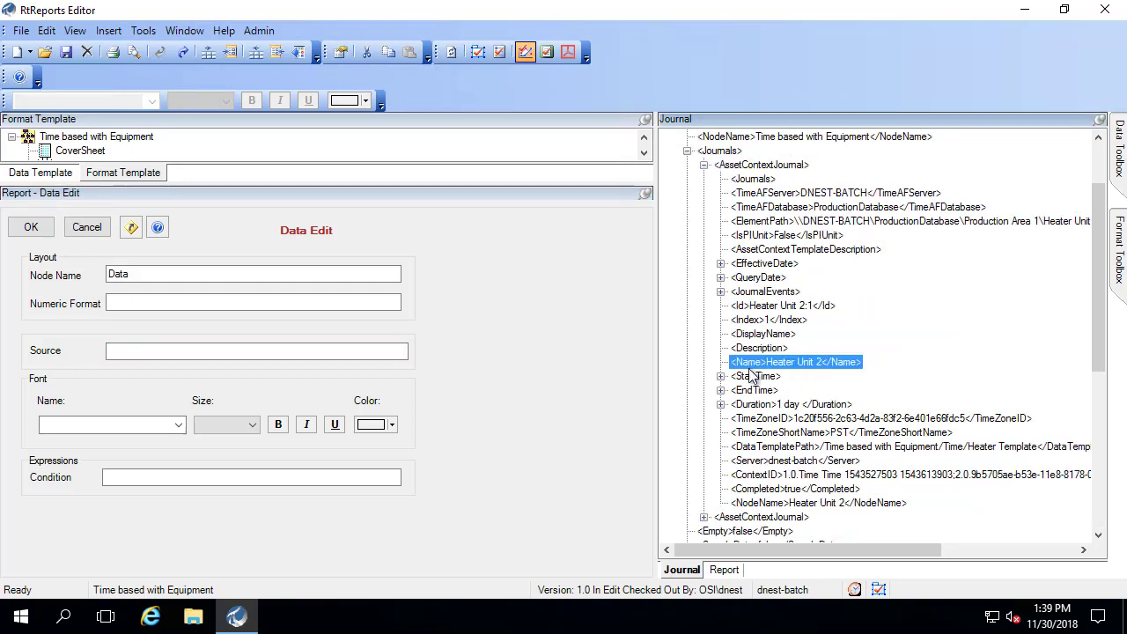
pyautogui.moveTo(753, 377); pyautogui.dragTo(174, 359)
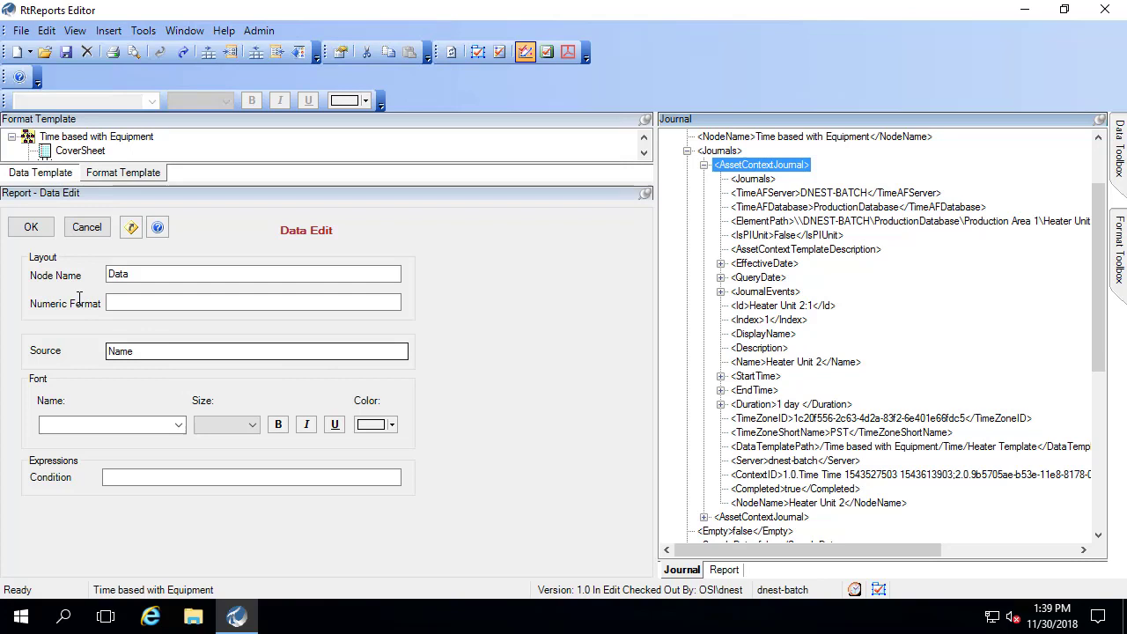
pyautogui.click(31, 228)
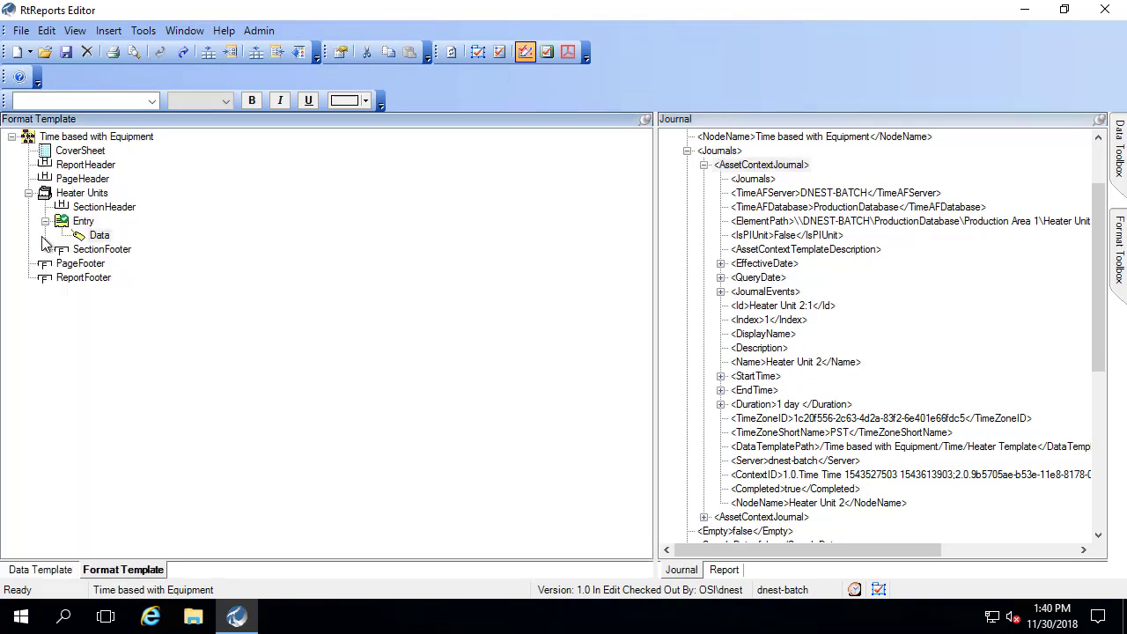
# Insert a Trend object into the Heater Units entry, sourced from the Value of the Heater Total Current result.
pyautogui.rightClick(83, 221)
pyautogui.moveTo(60, 392)
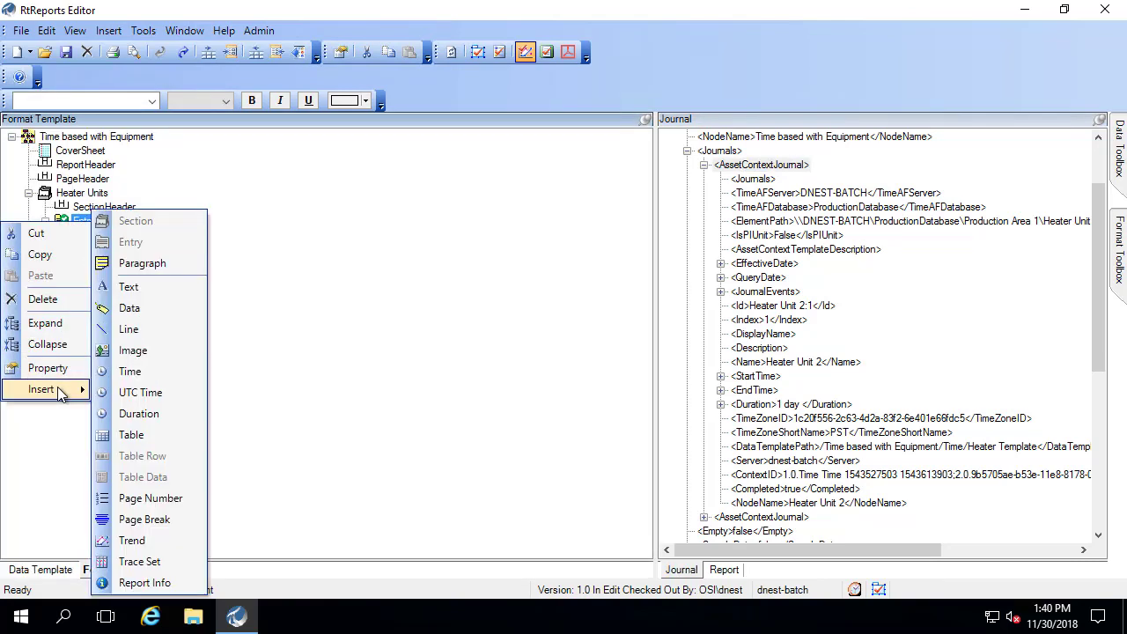
pyautogui.click(131, 540)
pyautogui.click(189, 306)
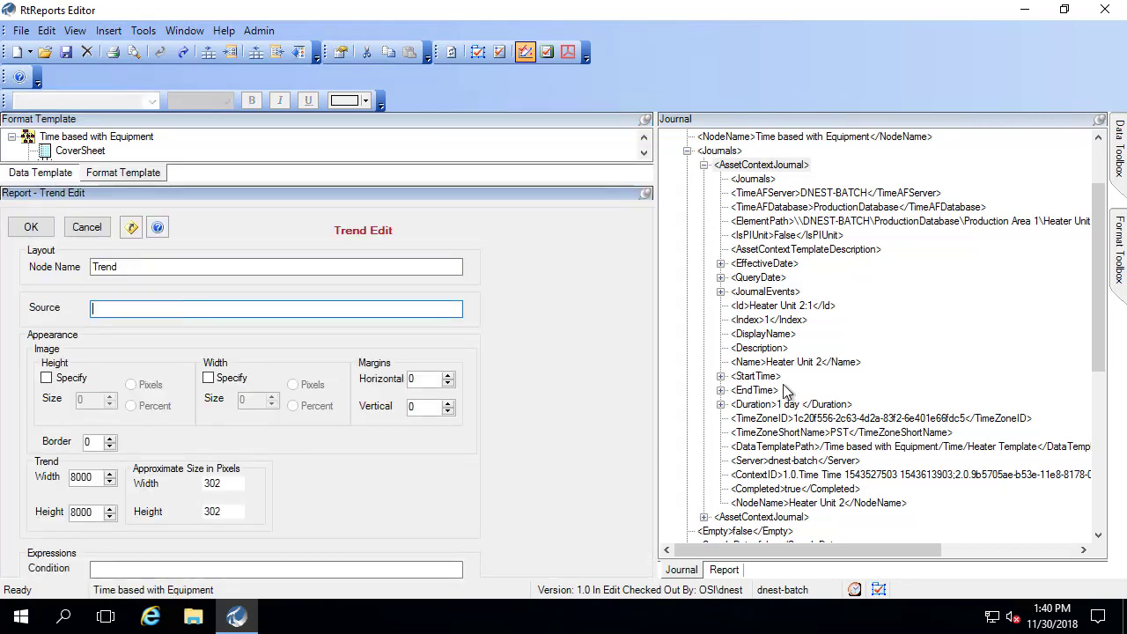
pyautogui.click(720, 291)
pyautogui.click(878, 321)
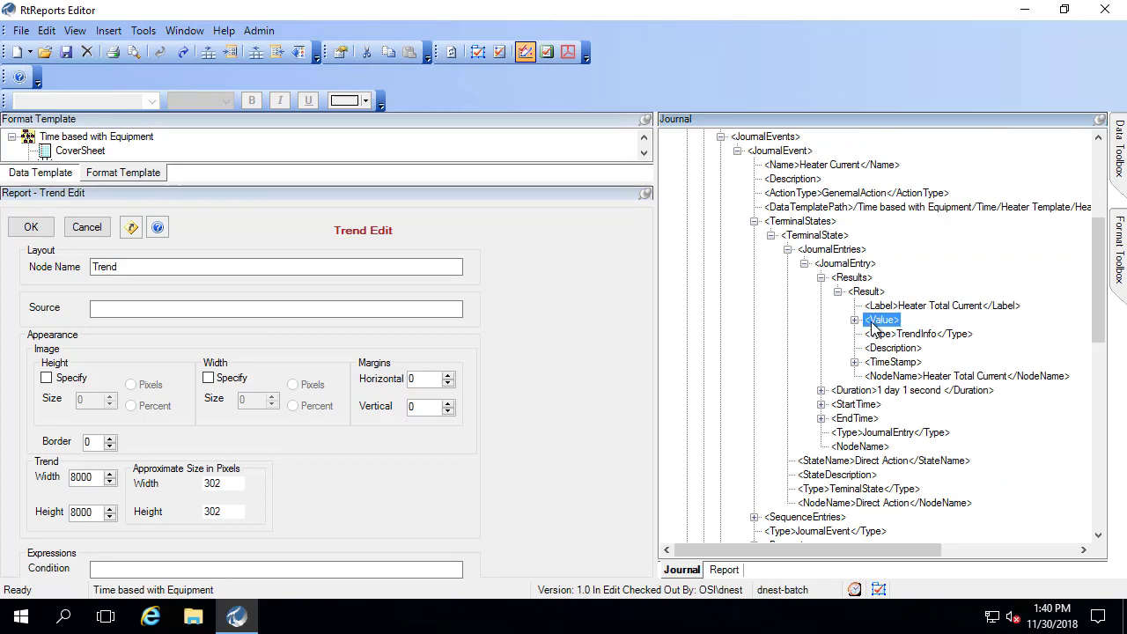
pyautogui.moveTo(877, 326); pyautogui.dragTo(298, 310)
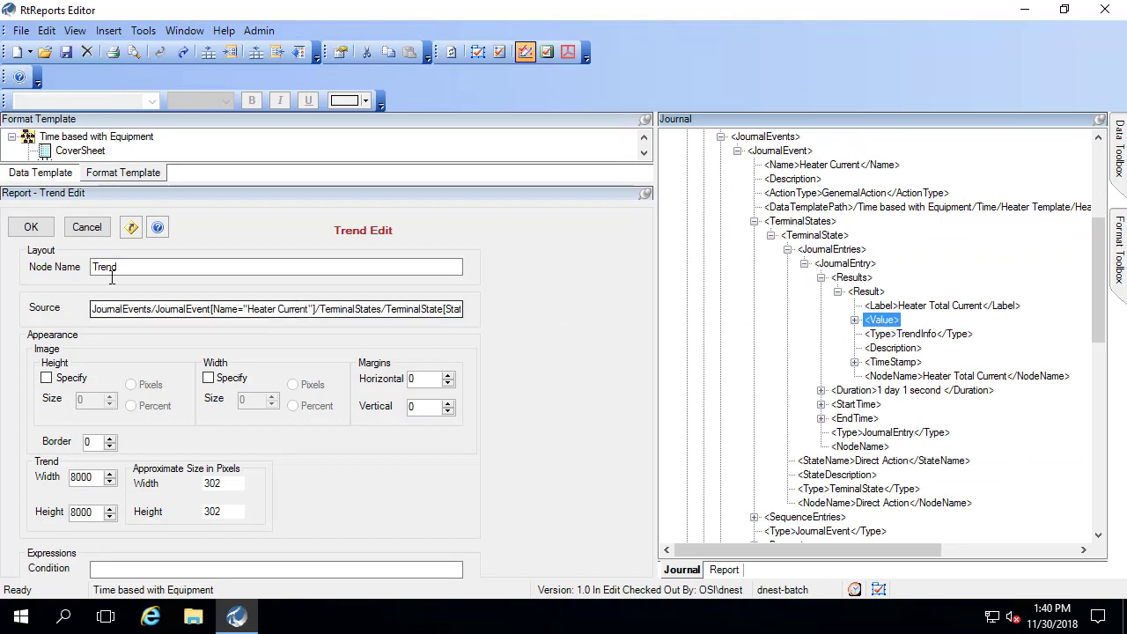
pyautogui.click(40, 227)
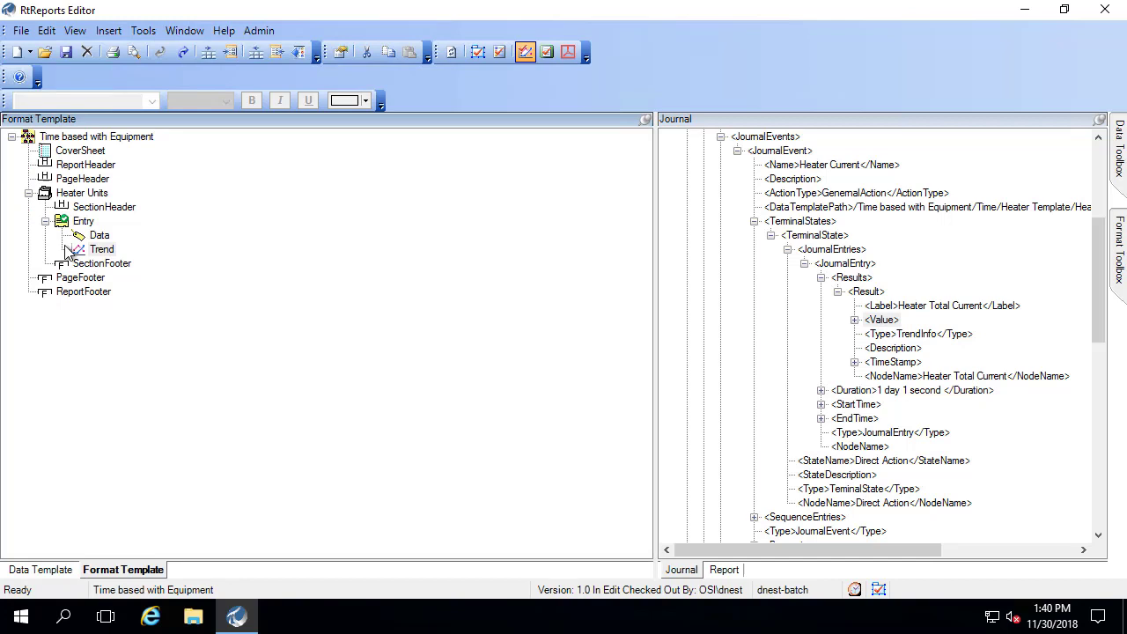
# Refresh the generated output and examine the heater unit names and trends in the report.
pyautogui.click(75, 30)
pyautogui.click(90, 47)
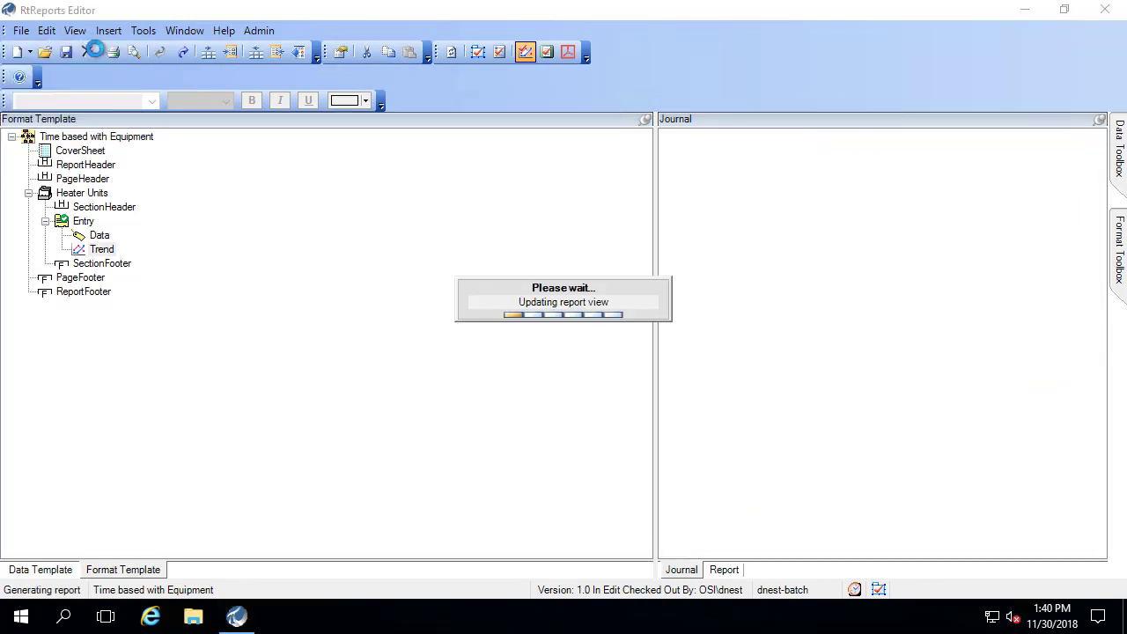
pyautogui.click(724, 569)
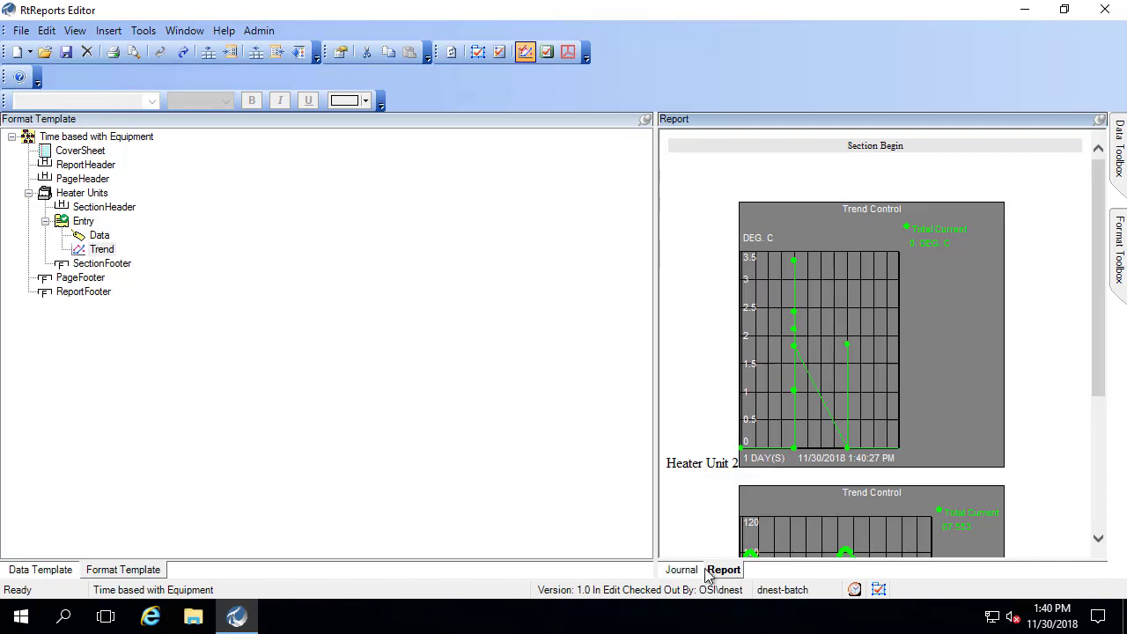
pyautogui.moveTo(1101, 255); pyautogui.dragTo(1110, 211)
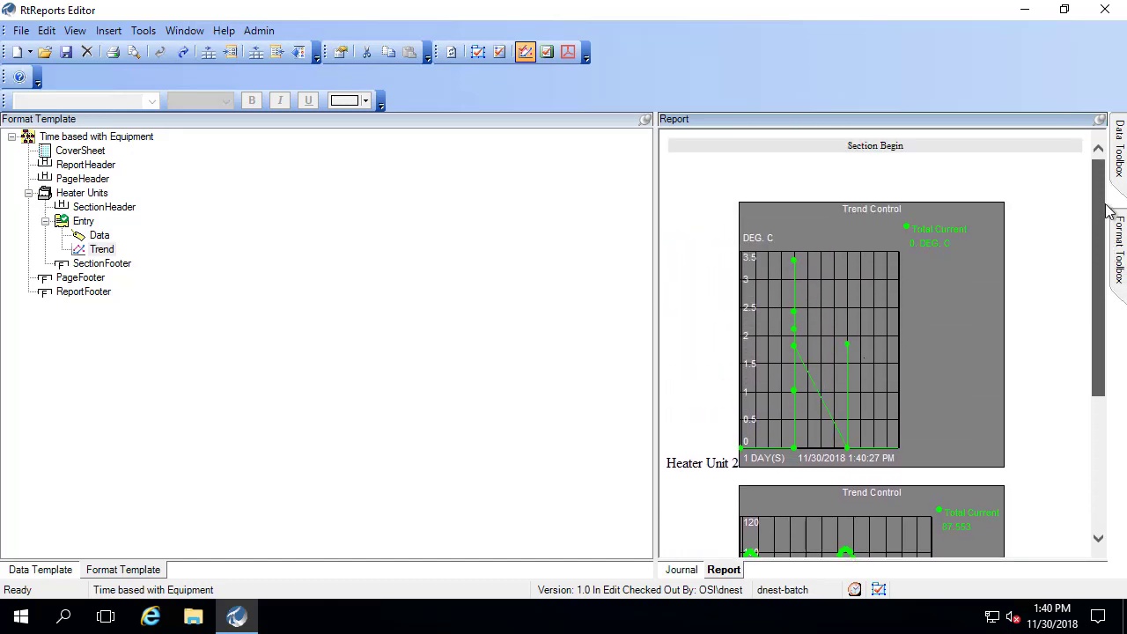
pyautogui.click(1119, 217)
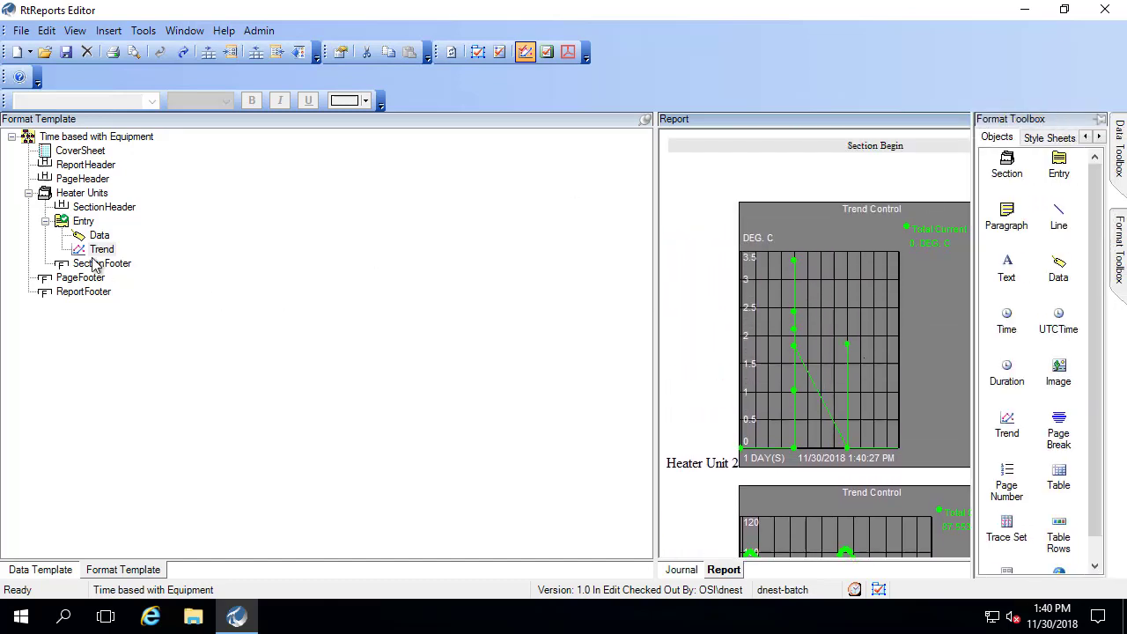
# Insert a <br> text object into the Heater Units entry and place it between Data and Trend.
pyautogui.click(81, 222)
pyautogui.rightClick(81, 222)
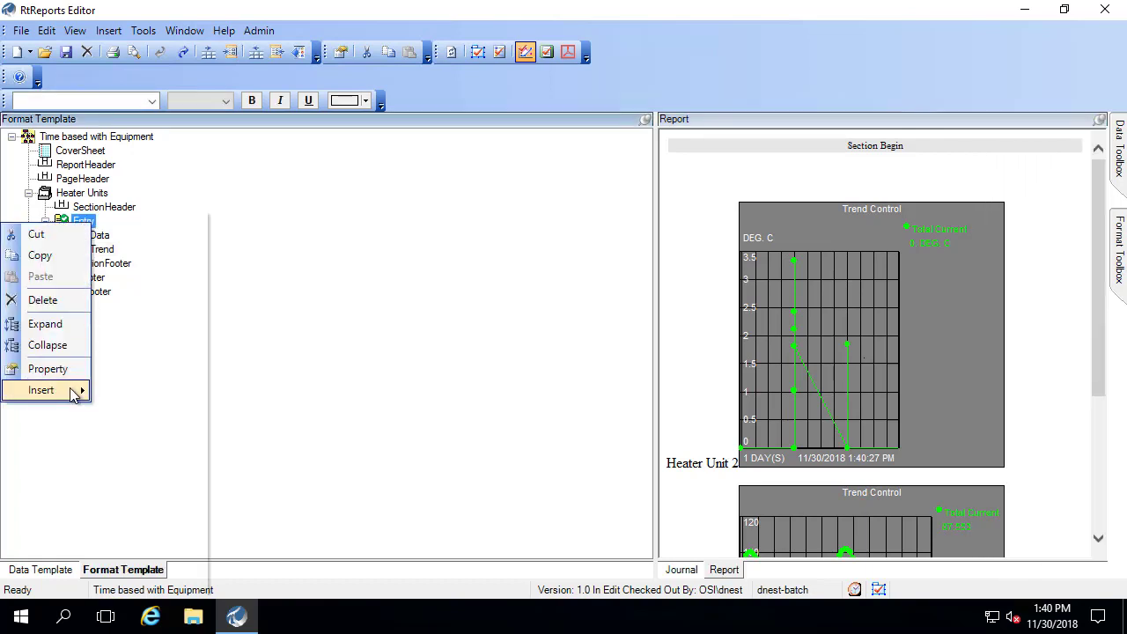
pyautogui.moveTo(74, 394)
pyautogui.click(124, 287)
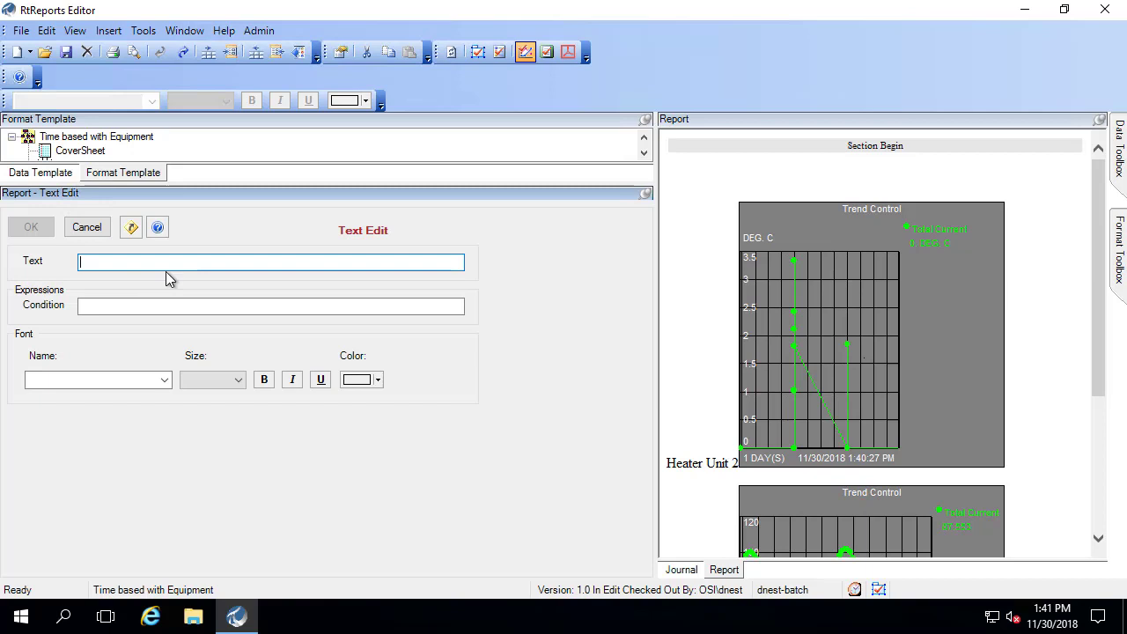
pyautogui.write('<br>')
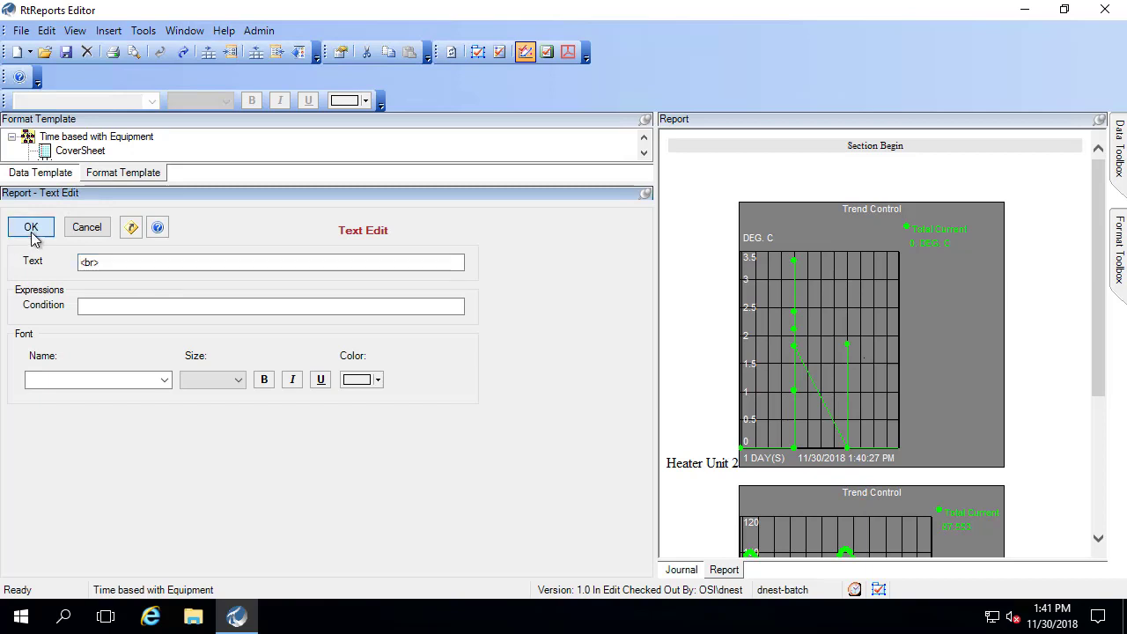
pyautogui.click(31, 227)
pyautogui.moveTo(97, 251); pyautogui.dragTo(101, 266)
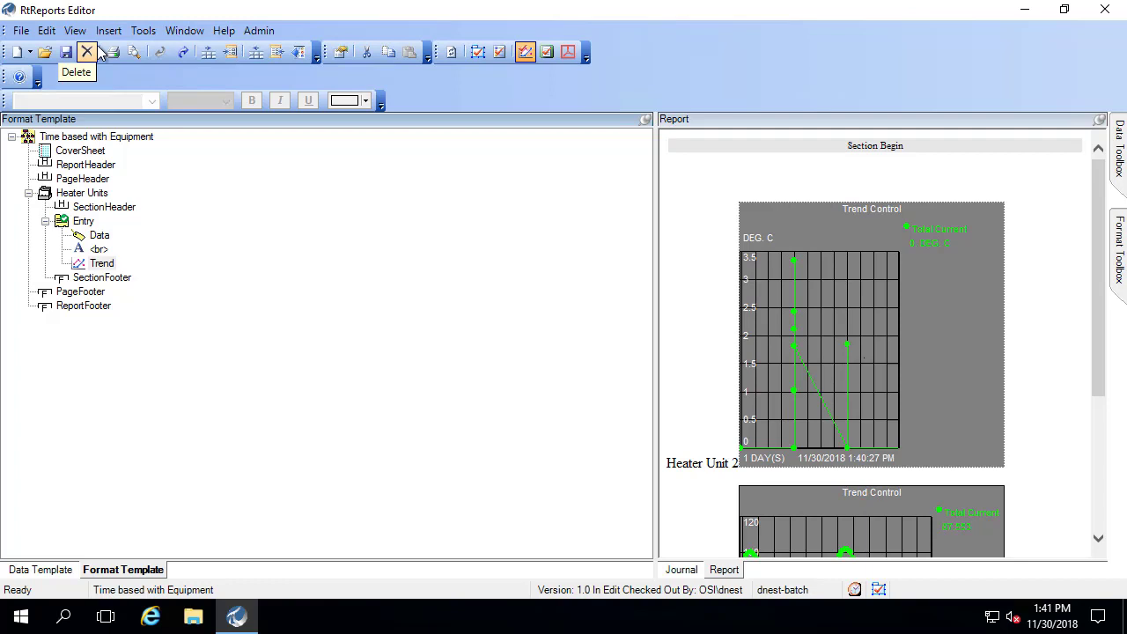
# Set the sort order of the Heater Template asset context to Ascending in the data template and refresh the report.
pyautogui.click(39, 572)
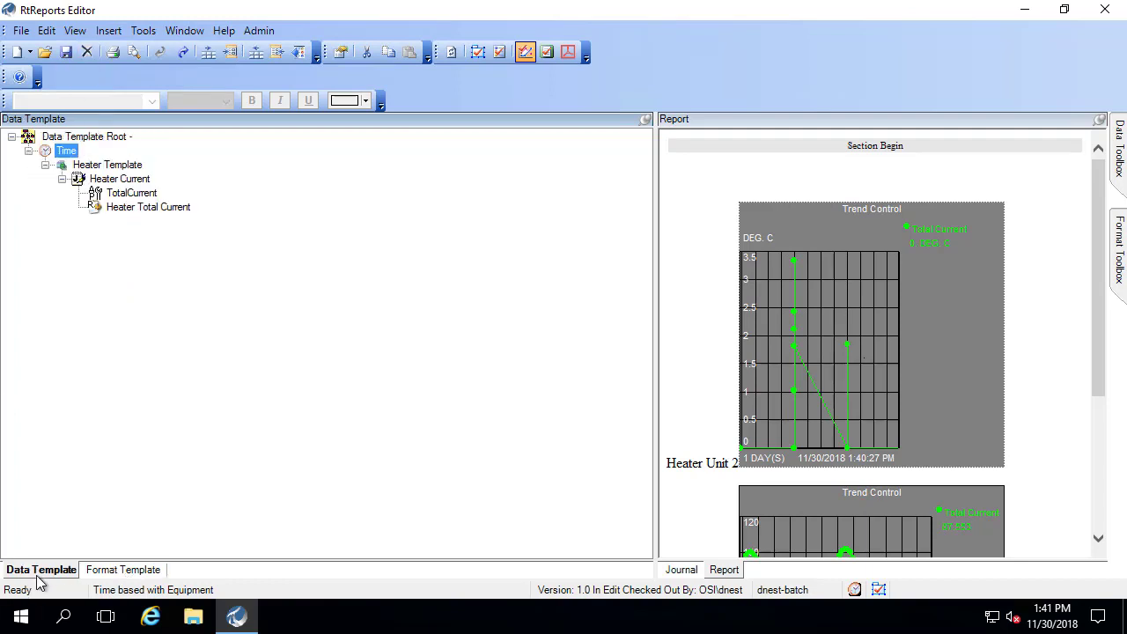
pyautogui.doubleClick(109, 166)
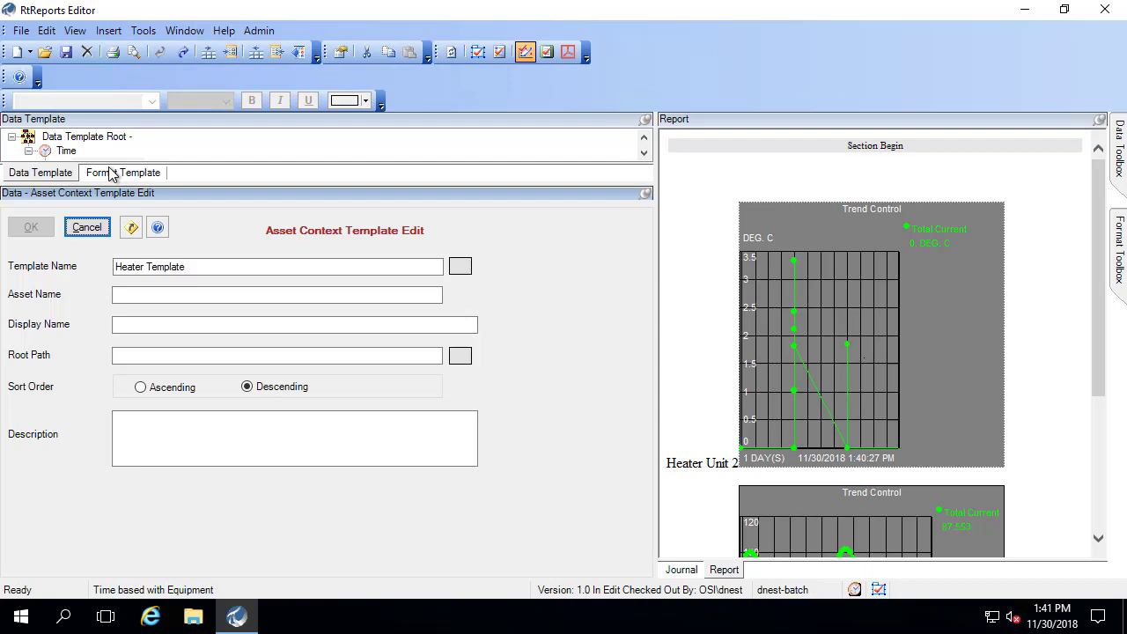
pyautogui.click(140, 387)
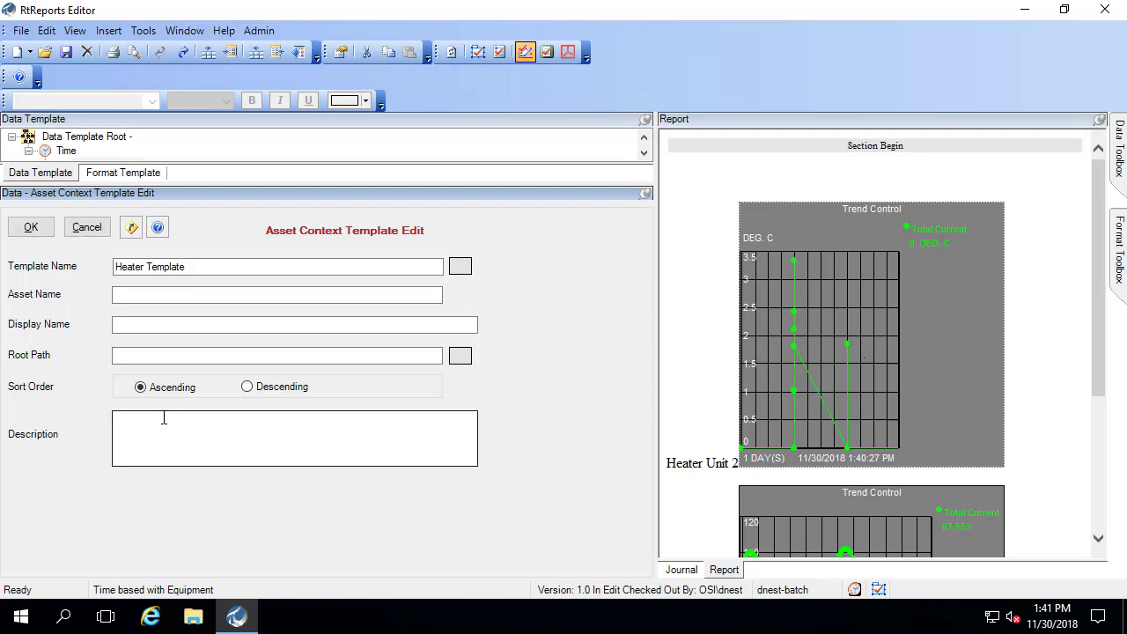
pyautogui.click(33, 228)
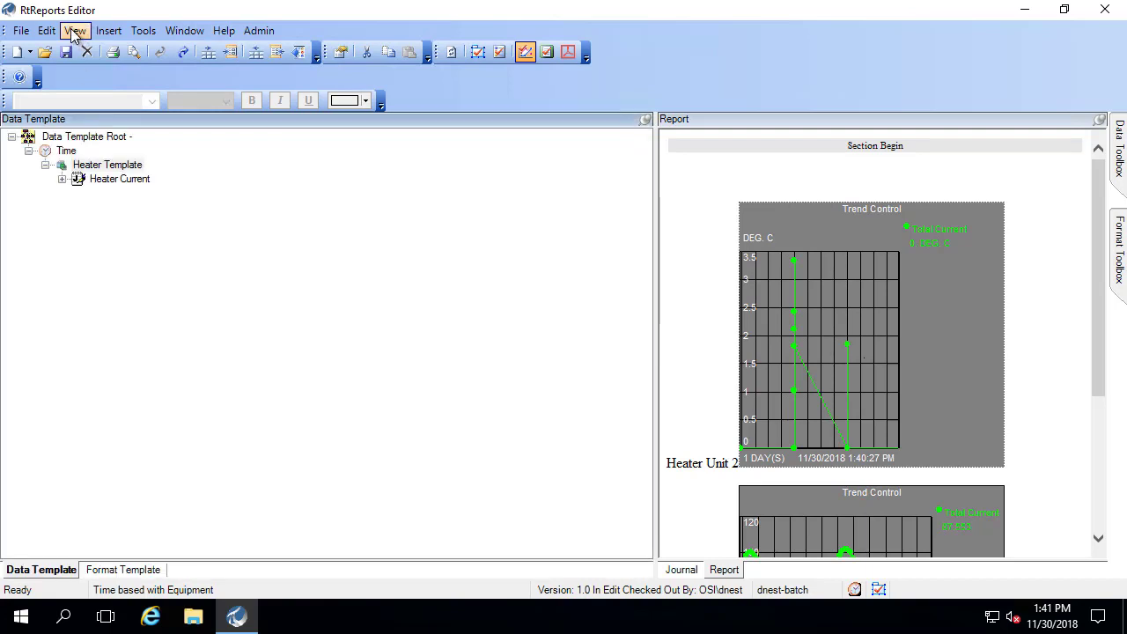
pyautogui.click(74, 30)
pyautogui.click(83, 52)
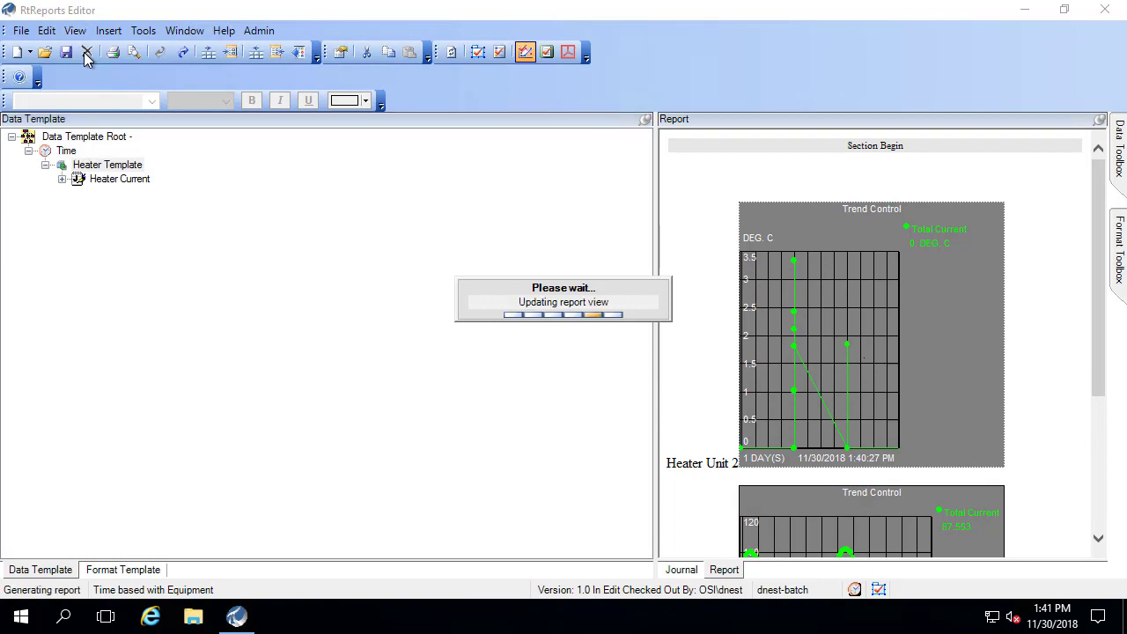